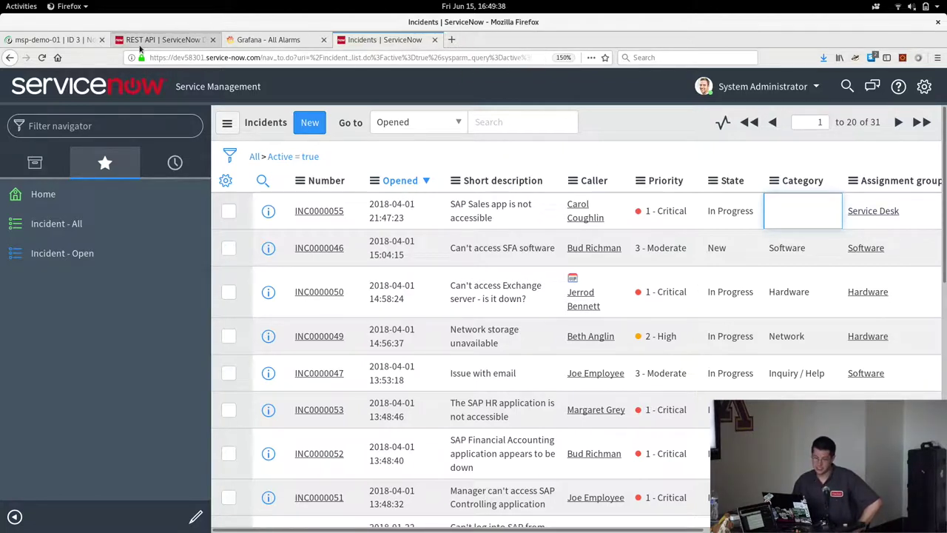
# - In the terminal, rerun rpm -qa | grep opennms to list the installed OpenNMS packages
pyautogui.click(53, 42)
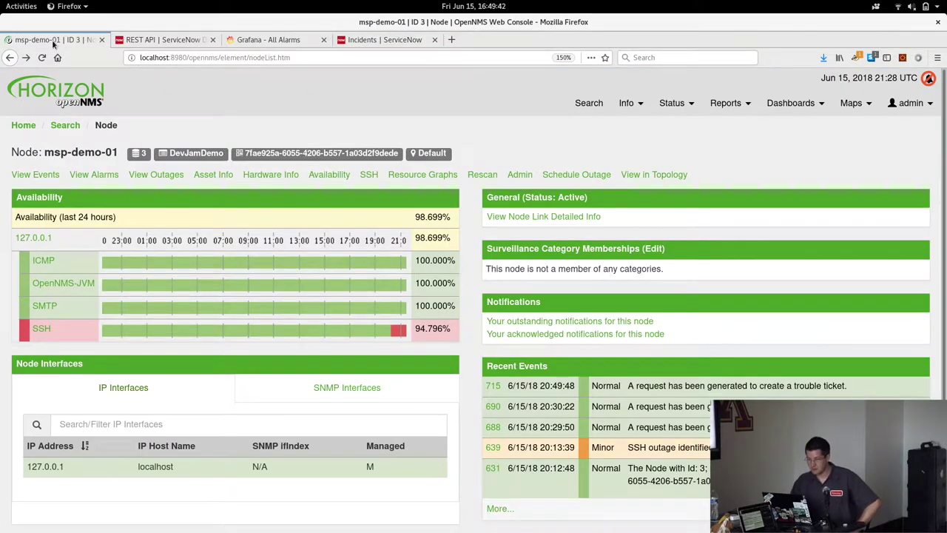
pyautogui.click(371, 43)
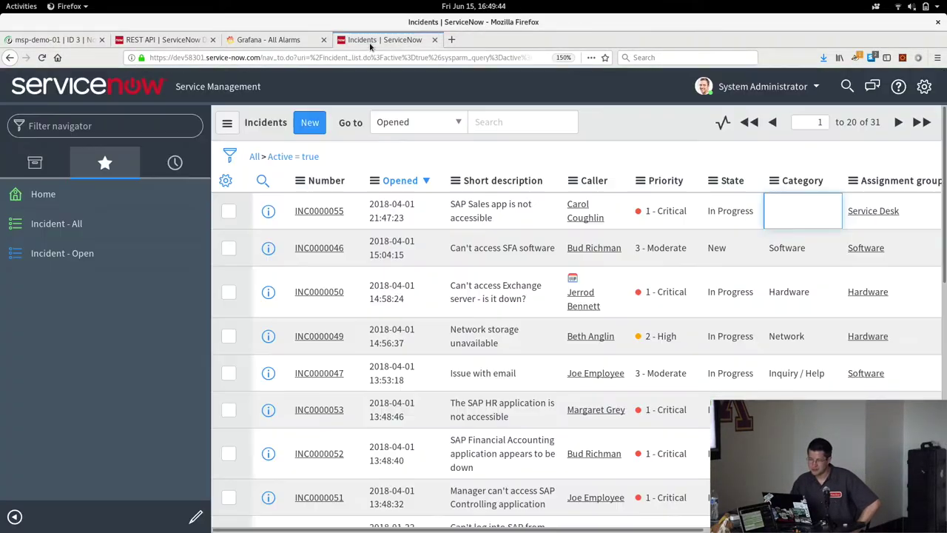
pyautogui.hotkey('alt', 'Tab')
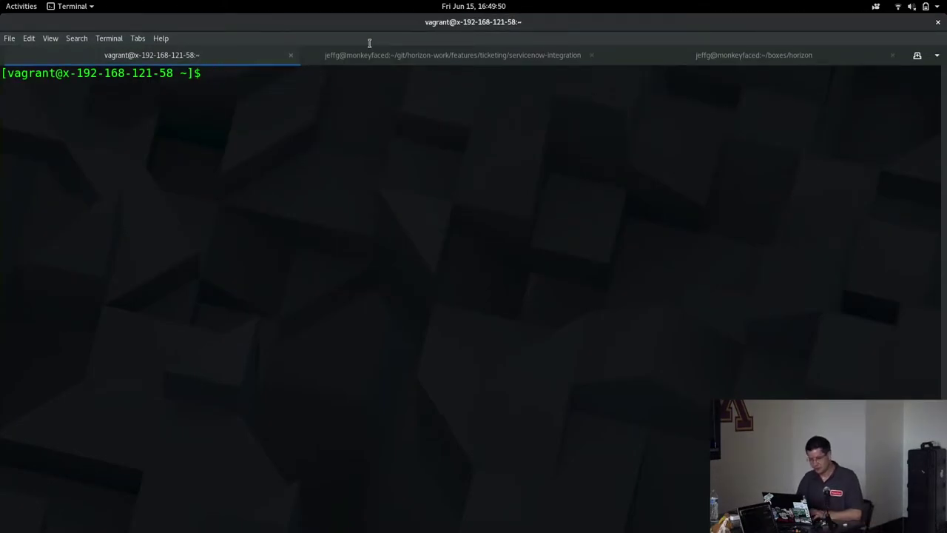
pyautogui.press('Up')
pyautogui.press('Return')
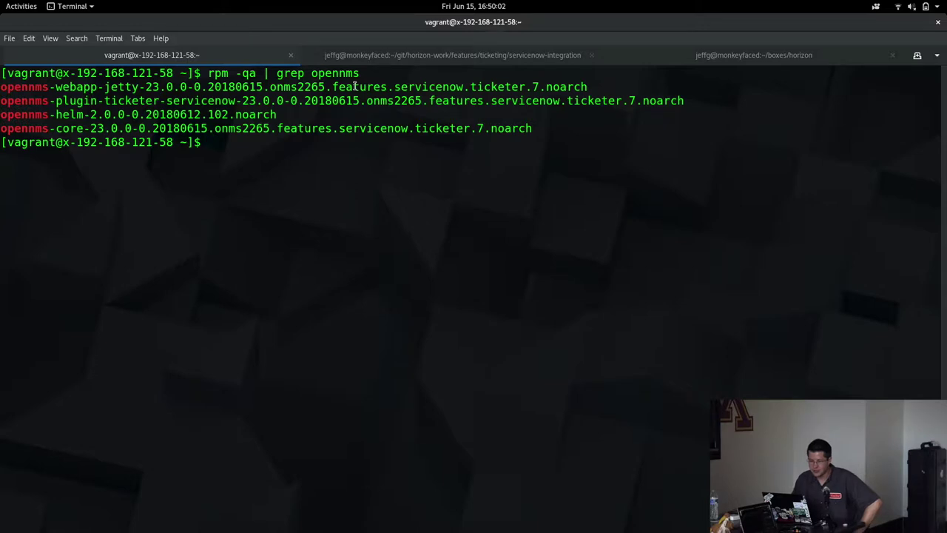
# - Highlight the opennms-webapp-jetty, opennms-core and ticketer-servicenow package entries
pyautogui.tripleClick(129, 88)
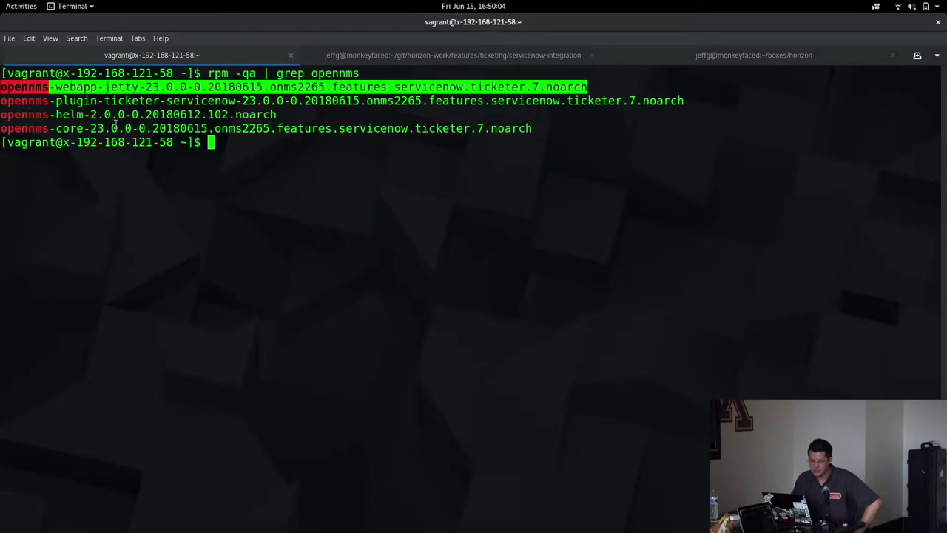
pyautogui.tripleClick(113, 129)
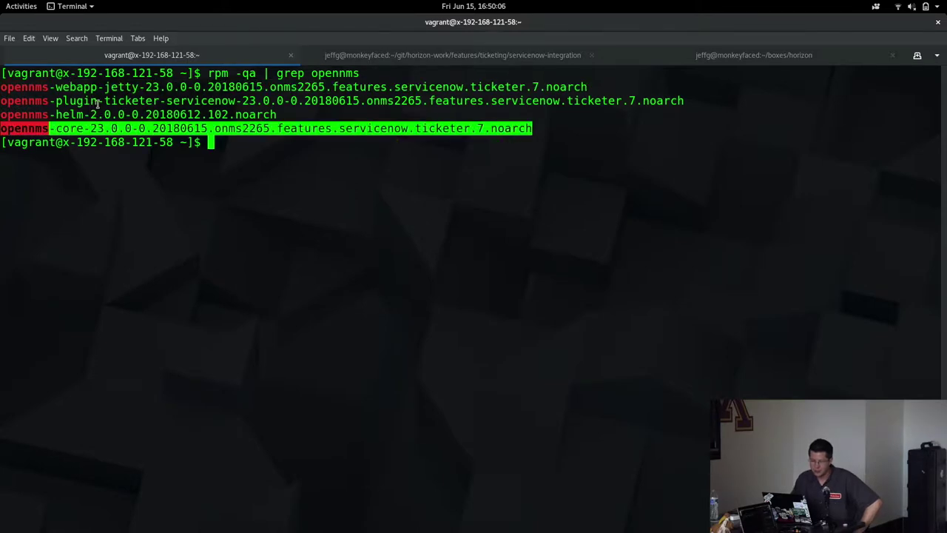
pyautogui.moveTo(97, 100); pyautogui.dragTo(239, 101)
pyautogui.click(239, 100)
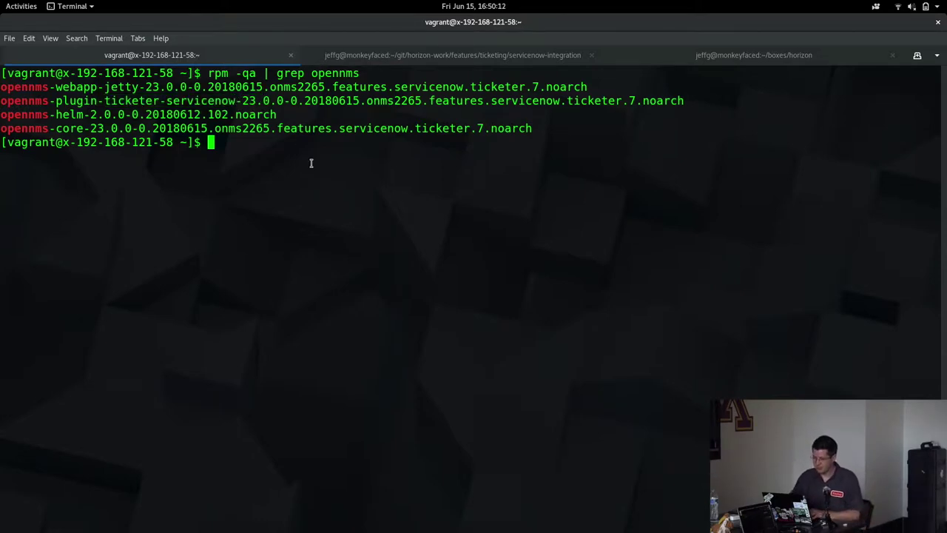
pyautogui.write('vim /opt')
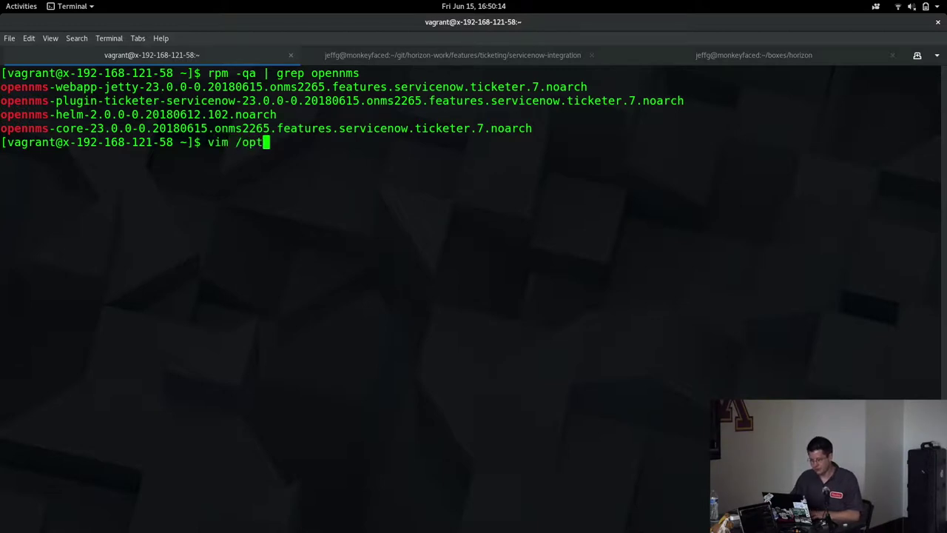
pyautogui.write('/opennms/etc/servicen')
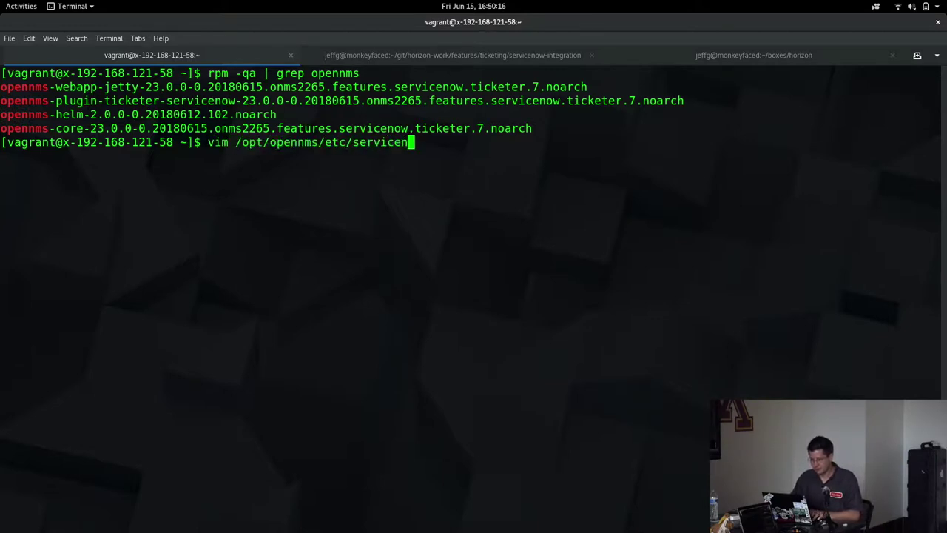
pyautogui.press('Tab')
pyautogui.write('.')
pyautogui.press('Tab')
pyautogui.press('Return')
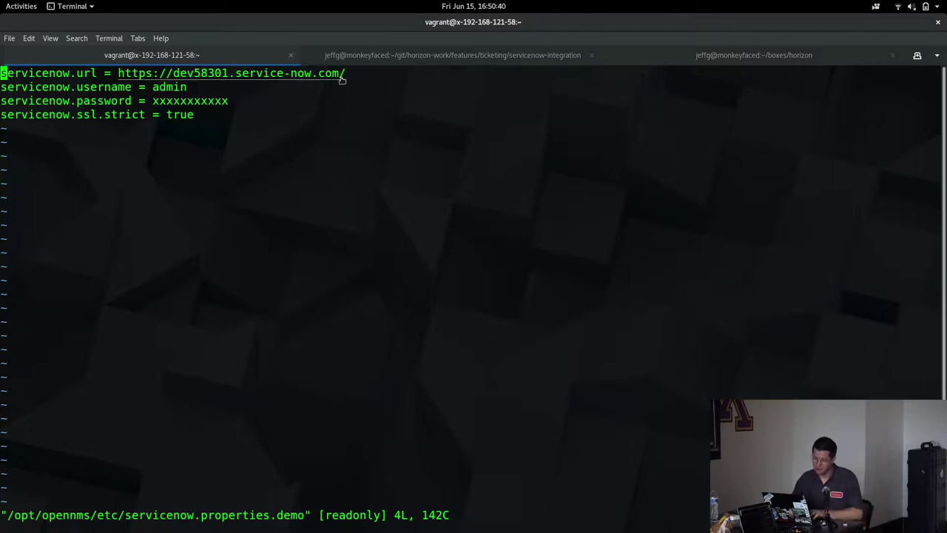
pyautogui.press('j')
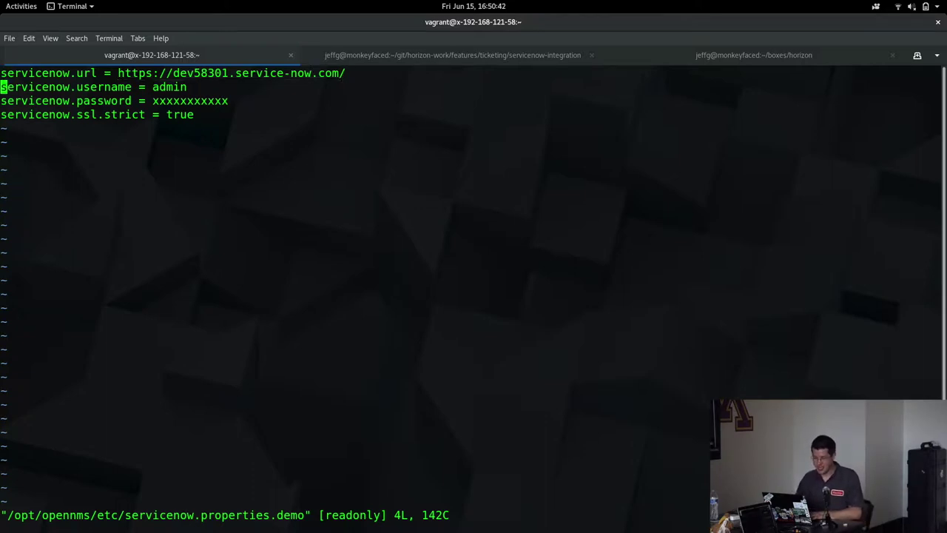
pyautogui.press('$')
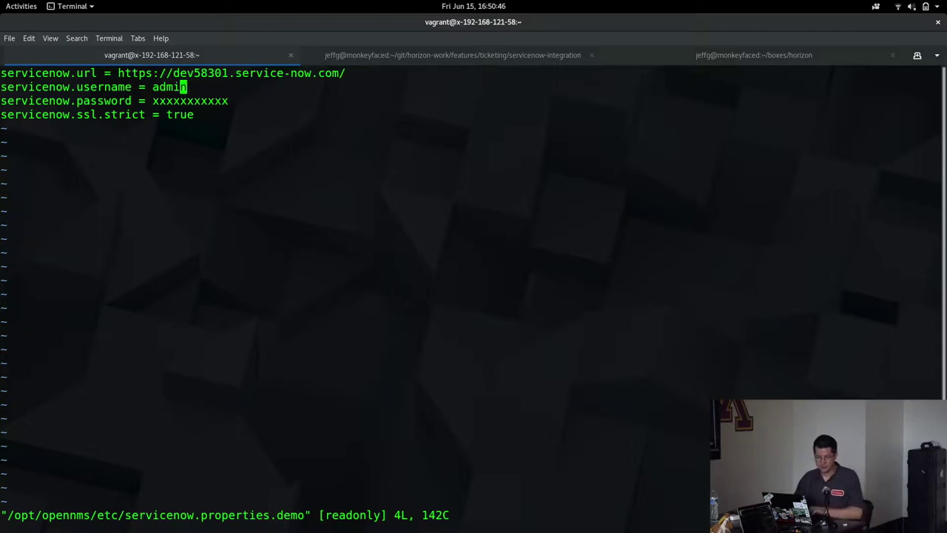
pyautogui.write('j')
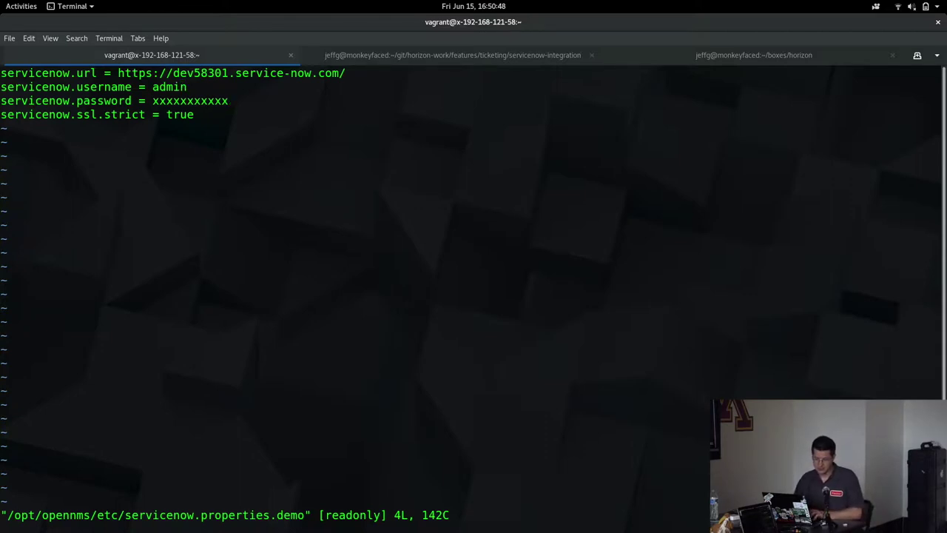
pyautogui.write(':q')
pyautogui.press('Return')
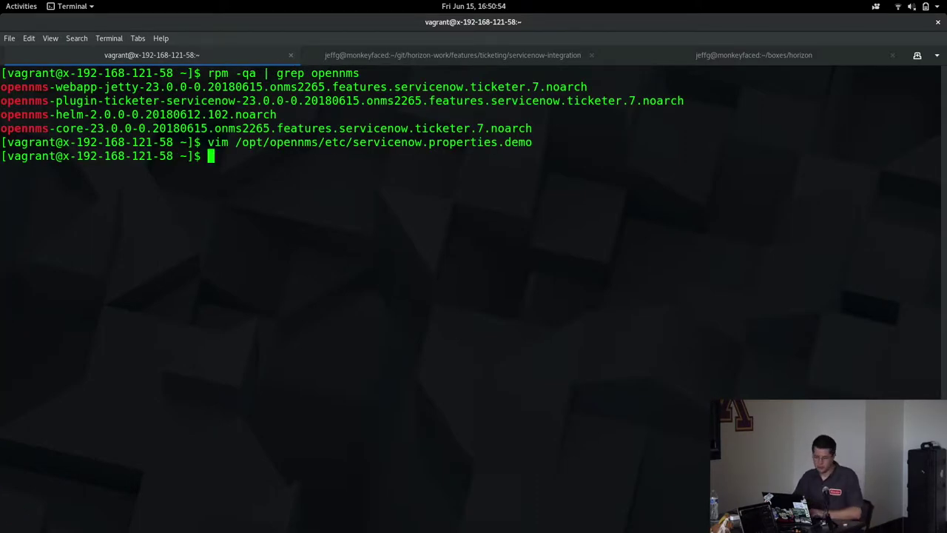
# - Open /opt/opennms/etc/opennms.properties in vim
pyautogui.write('vim /opt/opennms/etc/s')
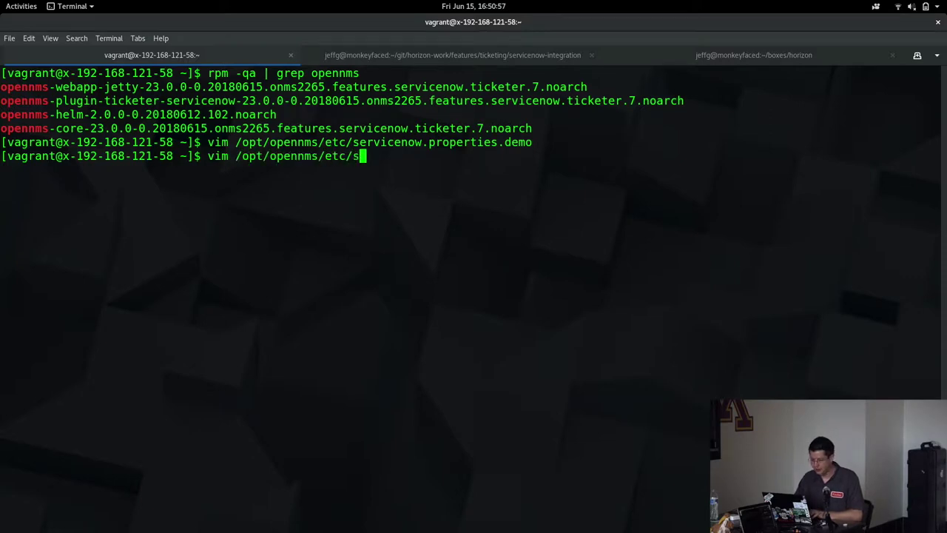
pyautogui.press('BackSpace')
pyautogui.write('opennms.pr')
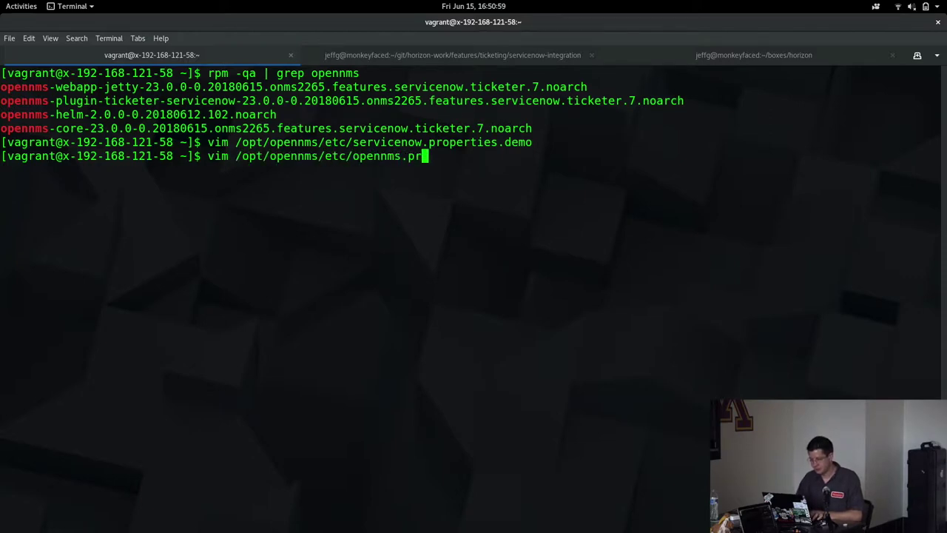
pyautogui.press('Tab')
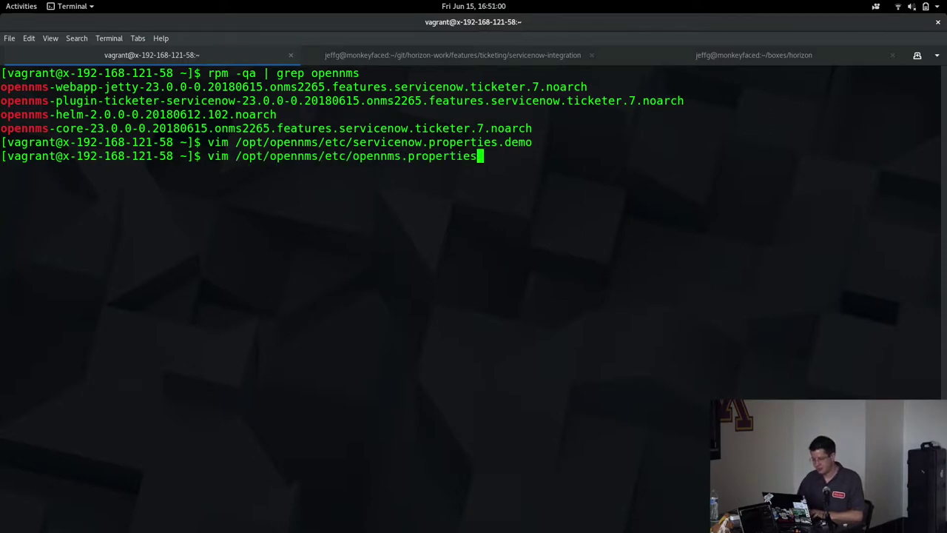
pyautogui.press('Return')
# - Search the file for 'ticketer' to reach the trouble-ticketing section
pyautogui.write('/')
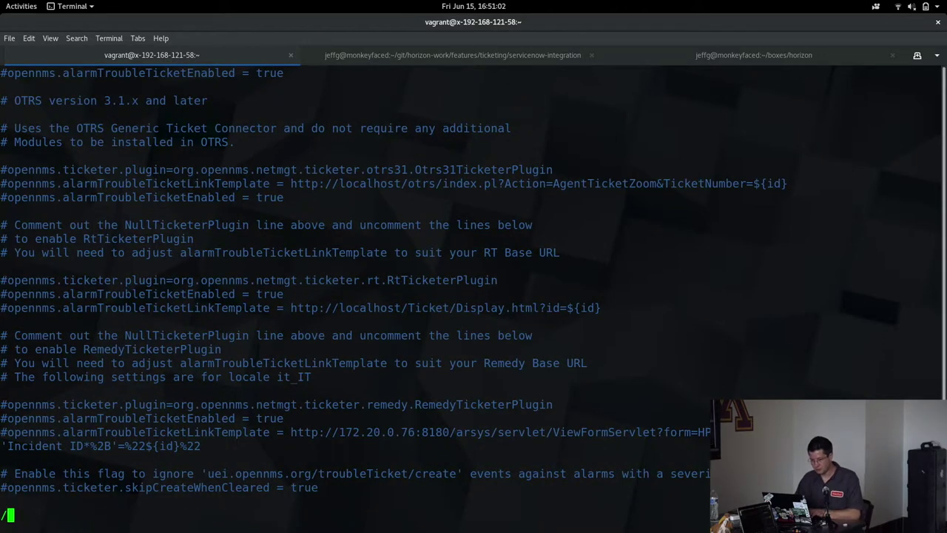
pyautogui.write('ticketer')
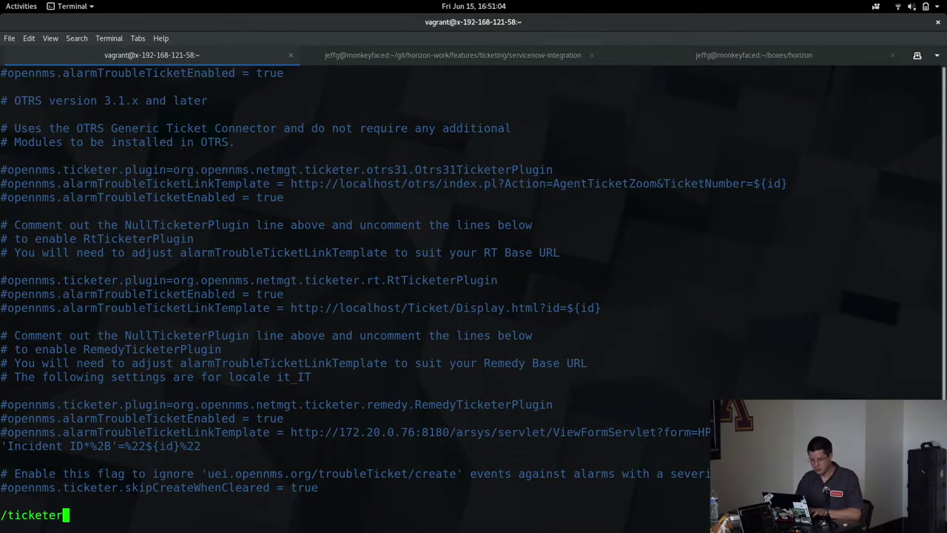
pyautogui.press('Return')
pyautogui.press('g')
pyautogui.press('g')
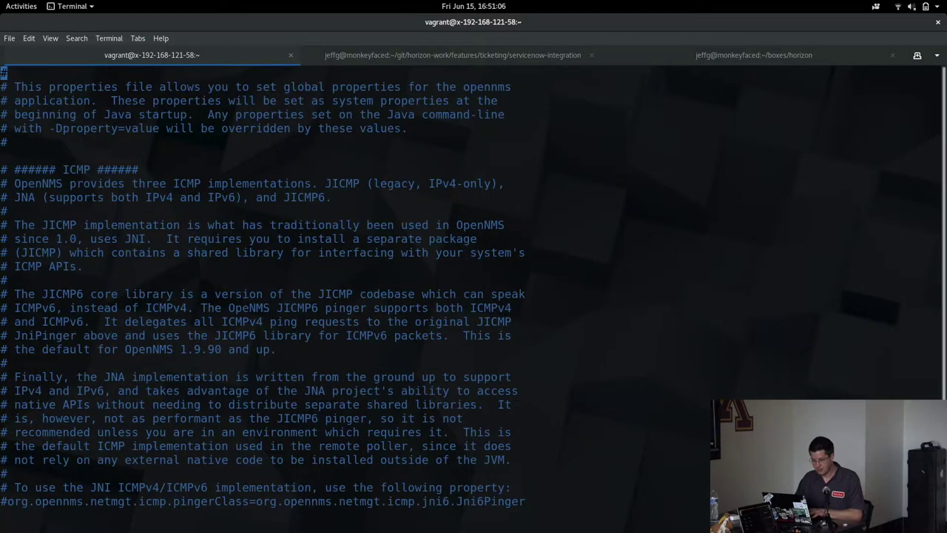
pyautogui.press('n')
pyautogui.press('j')
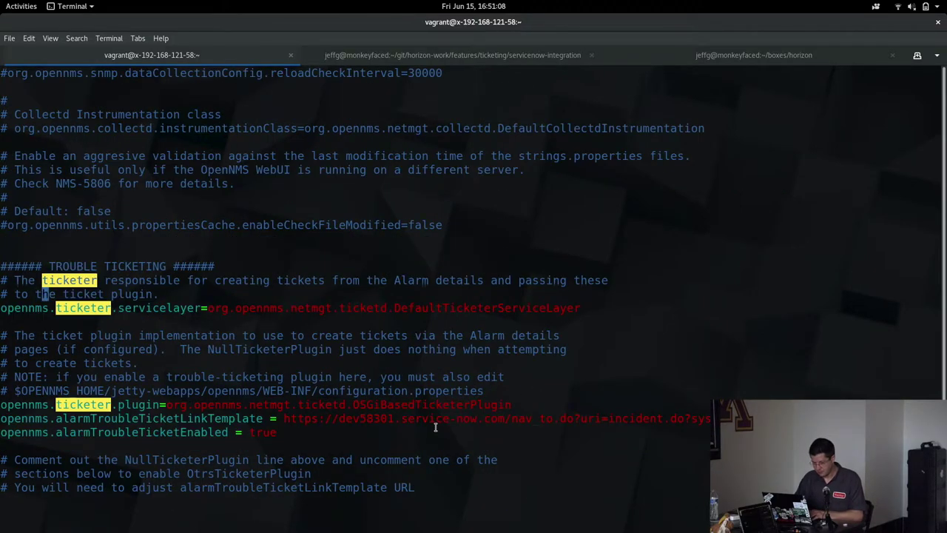
# - Highlight the ticketer plugin, ServiceNow link template and alarmTroubleTicketEnabled settings, then save with :wq
pyautogui.tripleClick(390, 404)
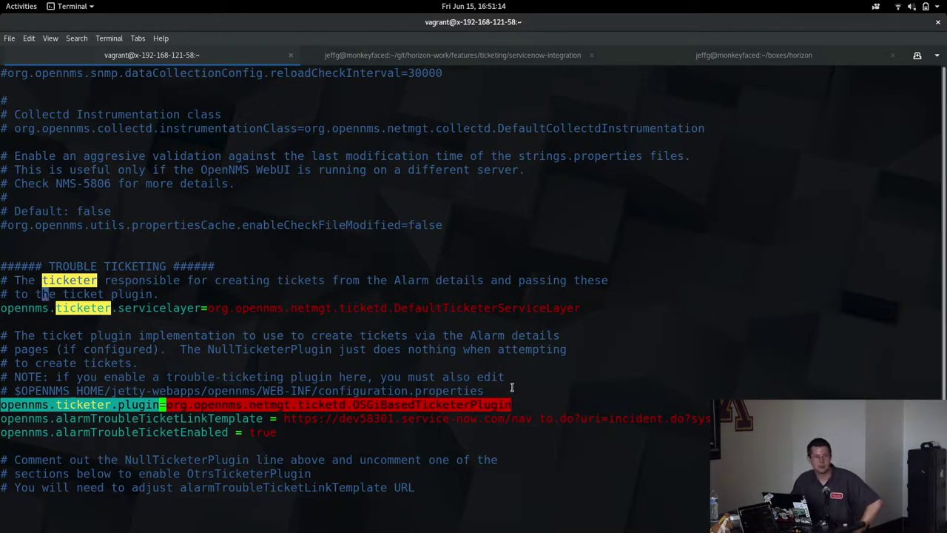
pyautogui.doubleClick(233, 418)
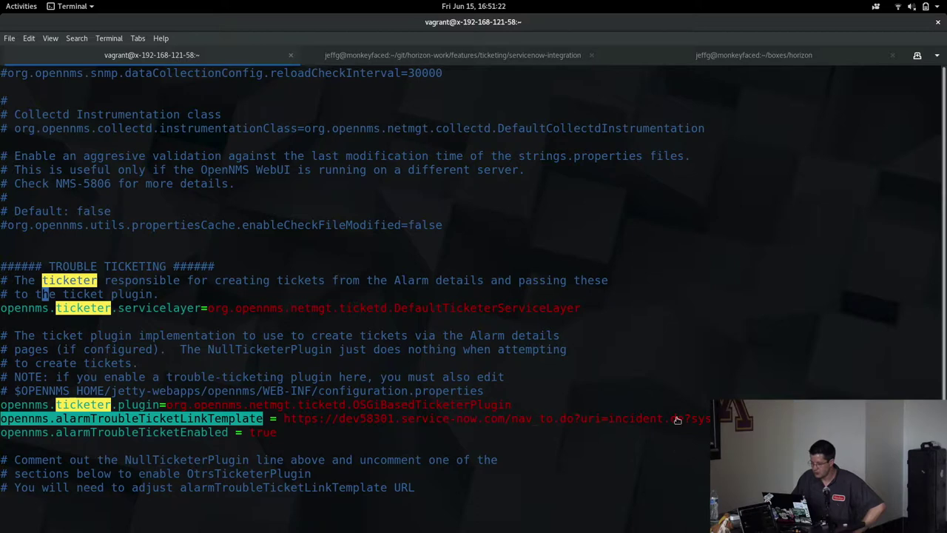
pyautogui.moveTo(339, 419); pyautogui.dragTo(392, 419)
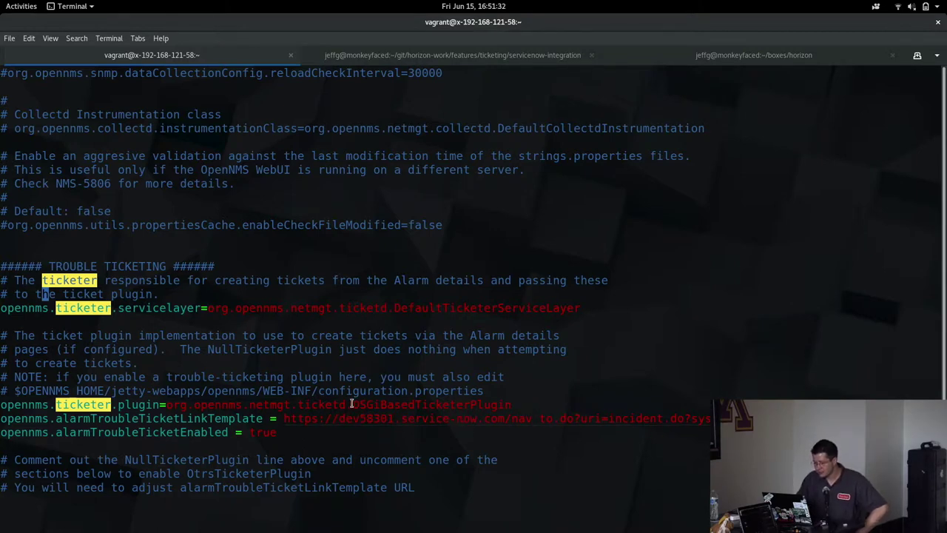
pyautogui.doubleClick(97, 434)
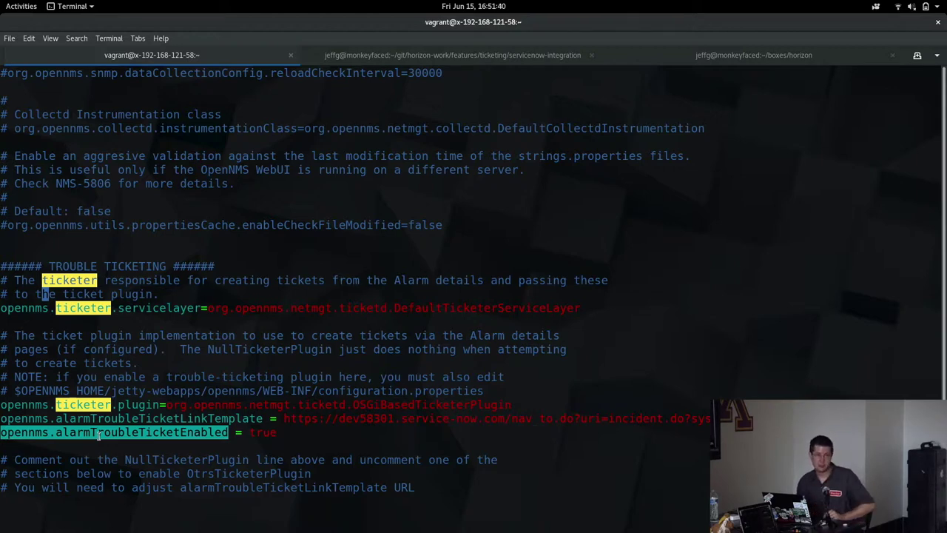
pyautogui.write(':wq')
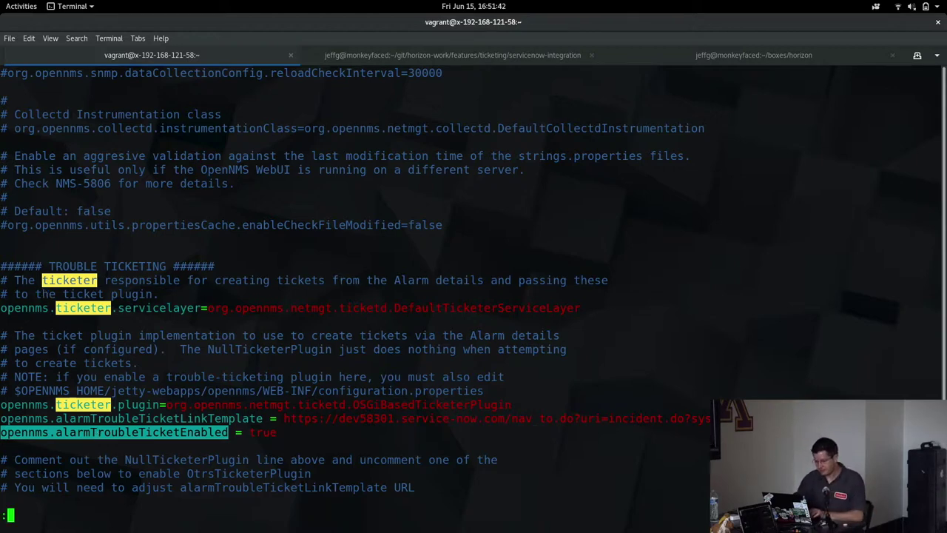
pyautogui.press('Return')
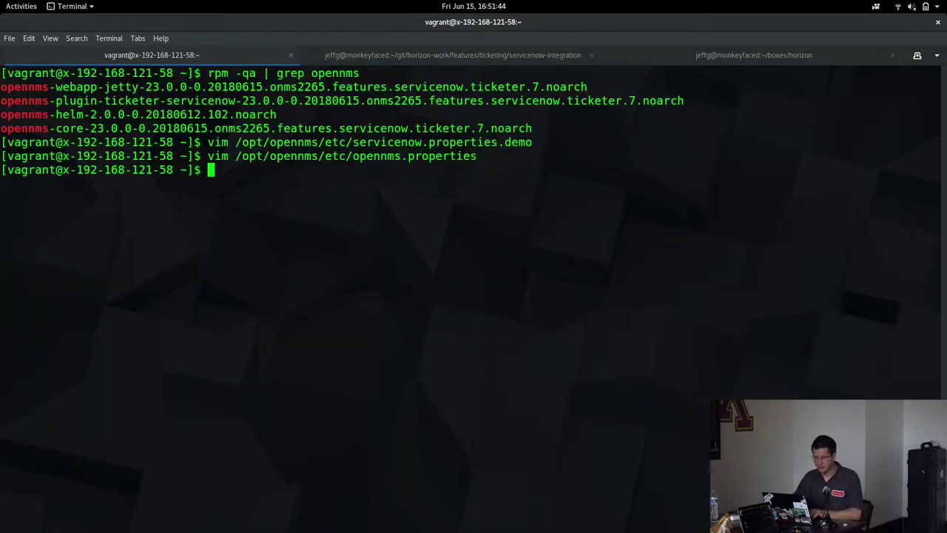
# - Log in to the Karaf console with ssh -p 8101 admin@localhost, fixing the hostname typo
pyautogui.write('ssh -')
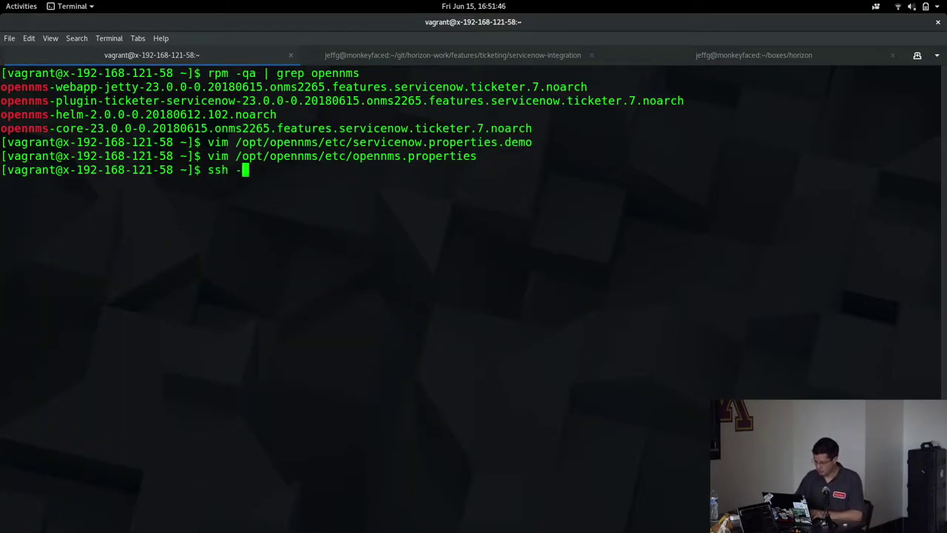
pyautogui.write('p 8101 admin@localhosat')
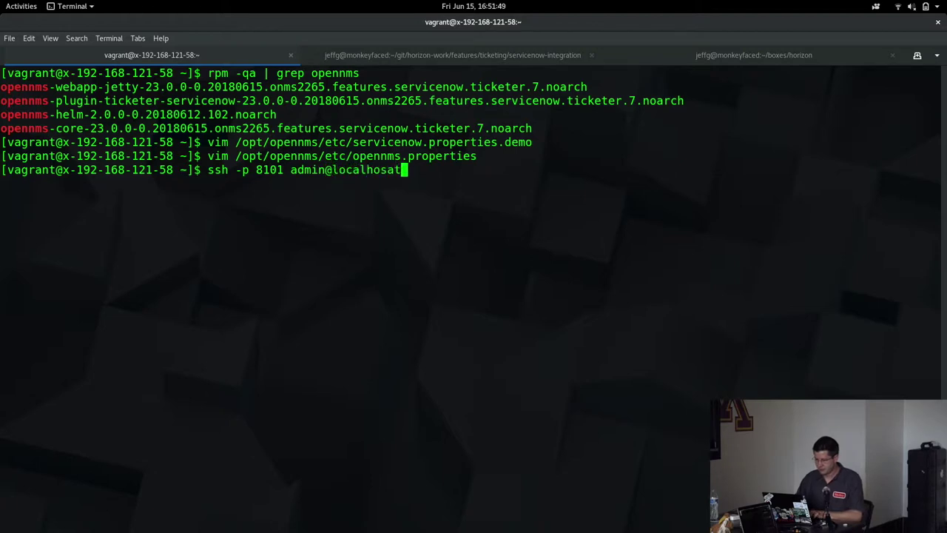
pyautogui.press('Return')
pyautogui.press('Up')
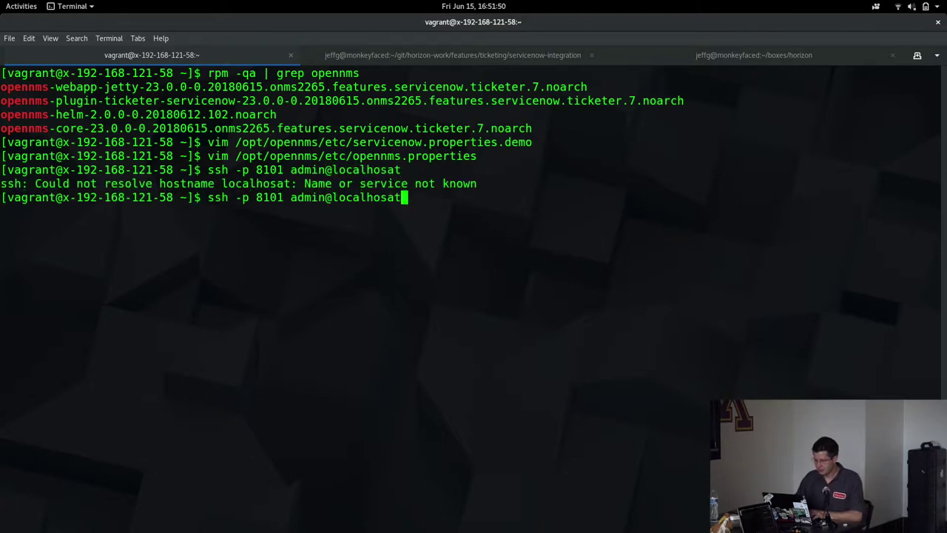
pyautogui.press('BackSpace')
pyautogui.press('BackSpace')
pyautogui.write('t')
pyautogui.press('Return')
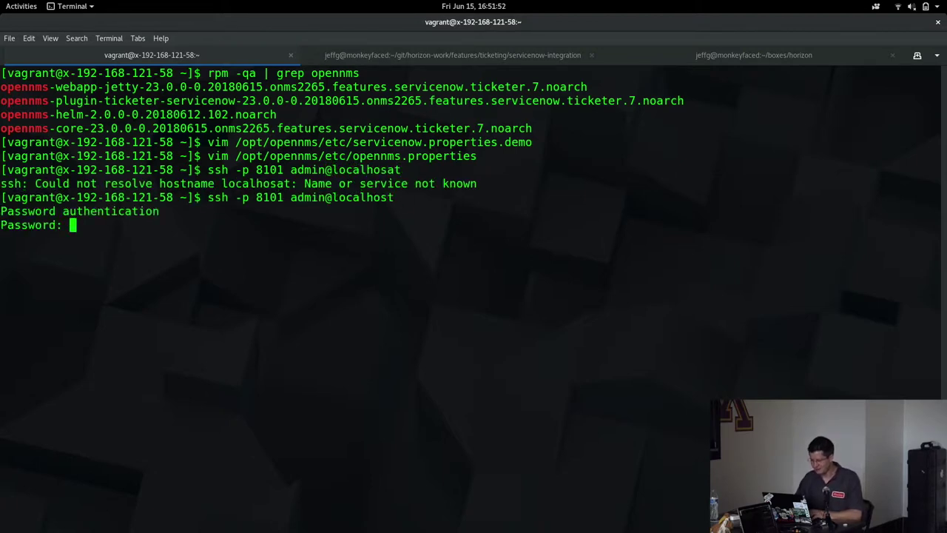
pyautogui.press('Return')
# - Install the servicenow-troubleticketer feature, then log out of the Karaf console
pyautogui.write('featu')
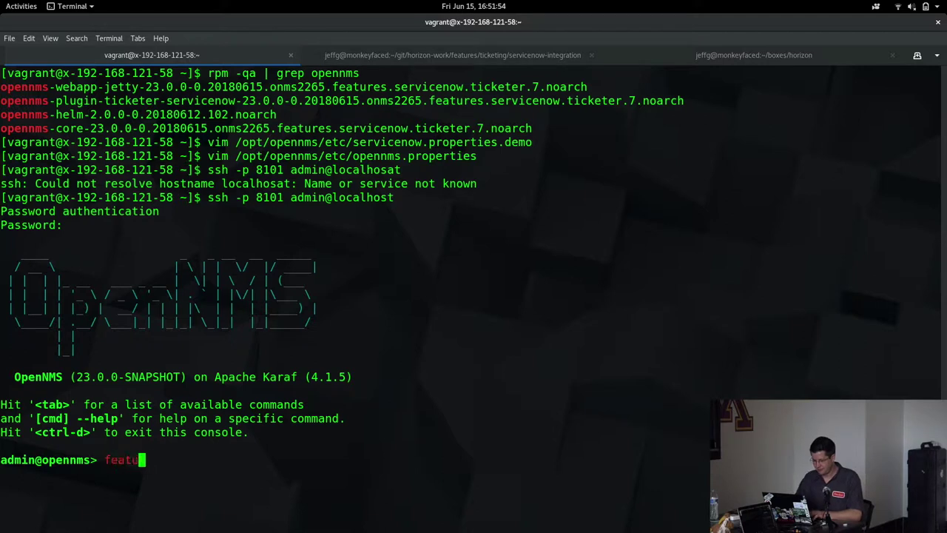
pyautogui.write('re:install servicenow')
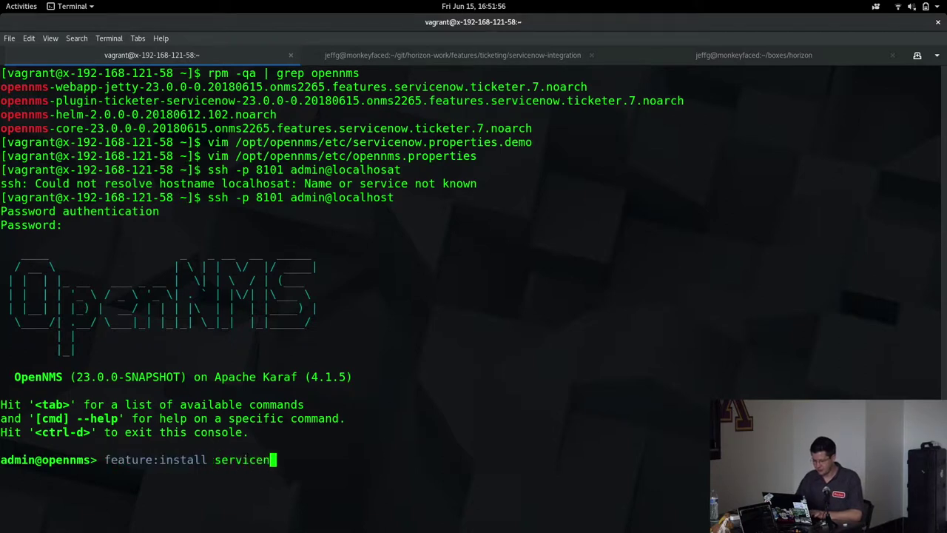
pyautogui.press('Tab')
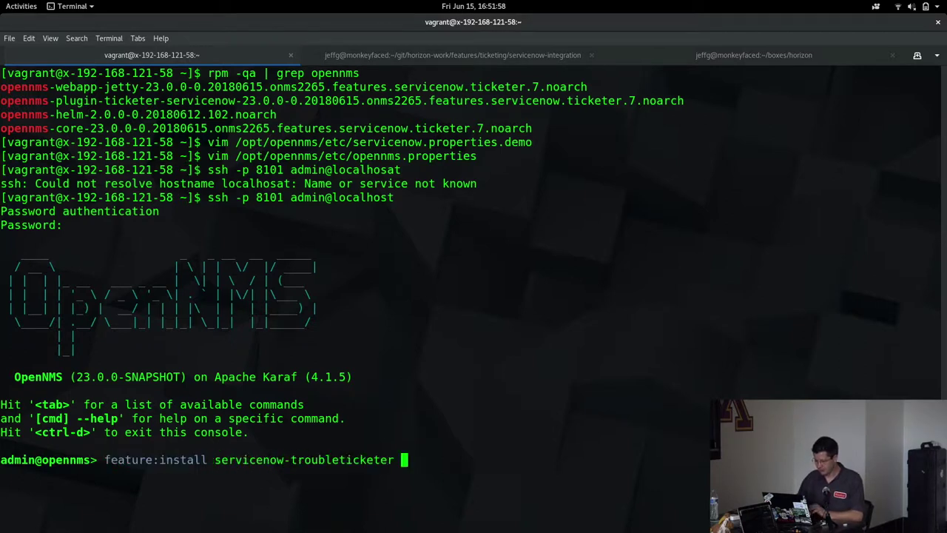
pyautogui.press('Return')
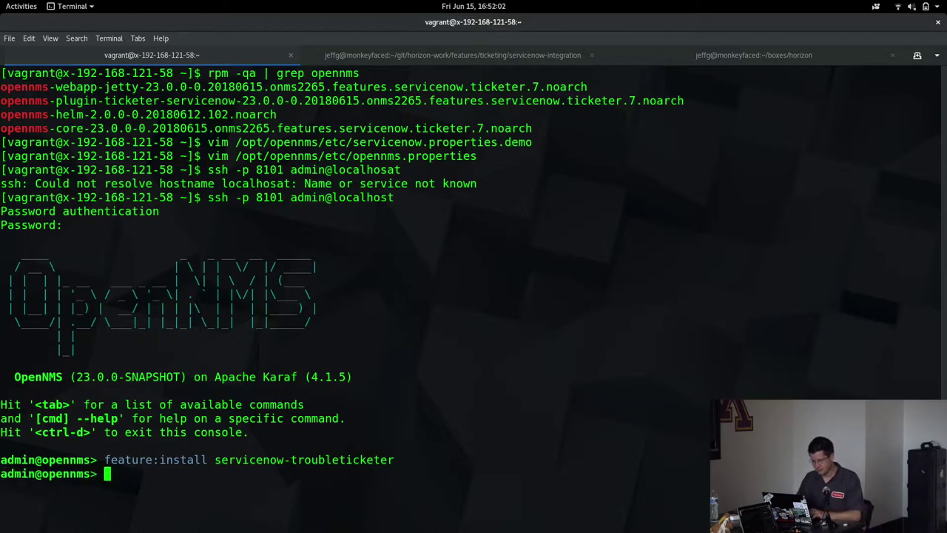
pyautogui.write('logout')
pyautogui.press('Return')
pyautogui.hotkey('alt', 'Tab')
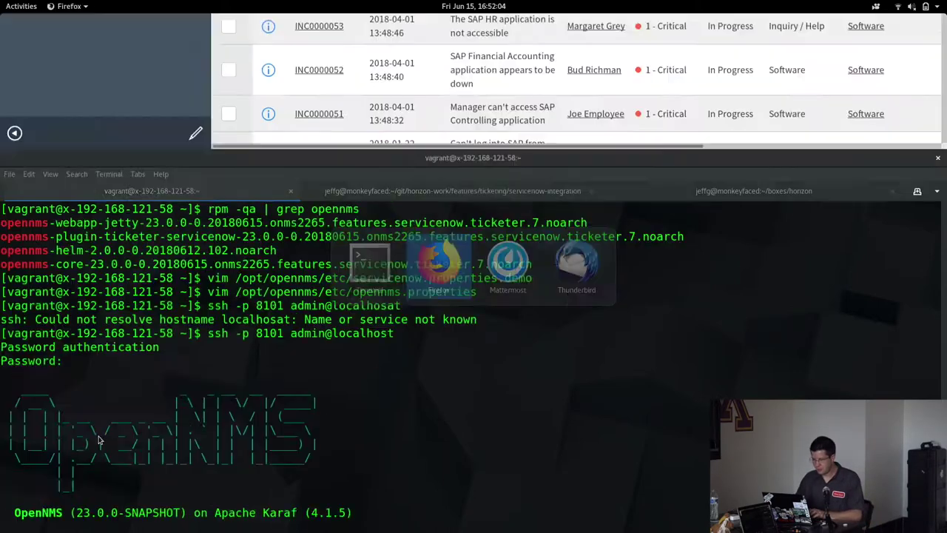
# - Refresh msp-demo-01's node page, open alarm 16 from its alarm list, and scroll to the ticket buttons
pyautogui.hotkey('ctrl', 'Tab')
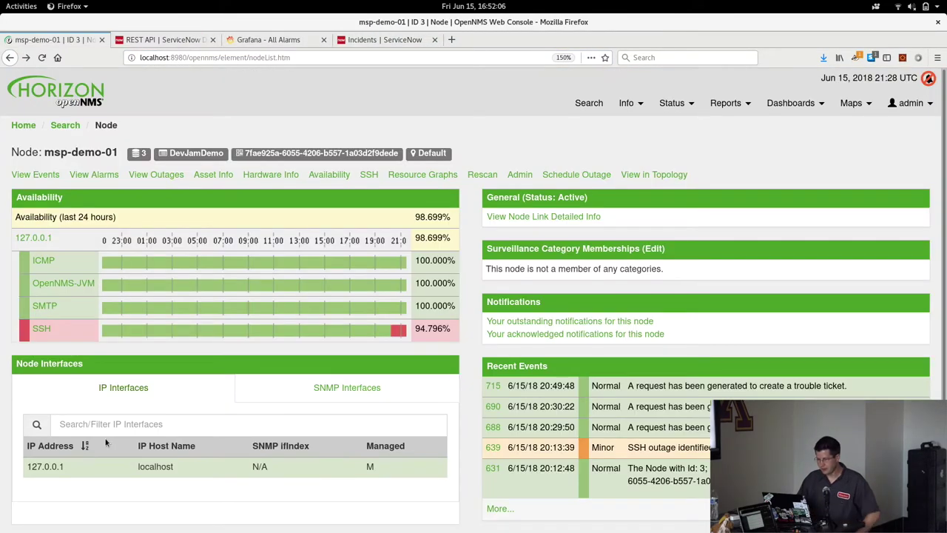
pyautogui.press('F5')
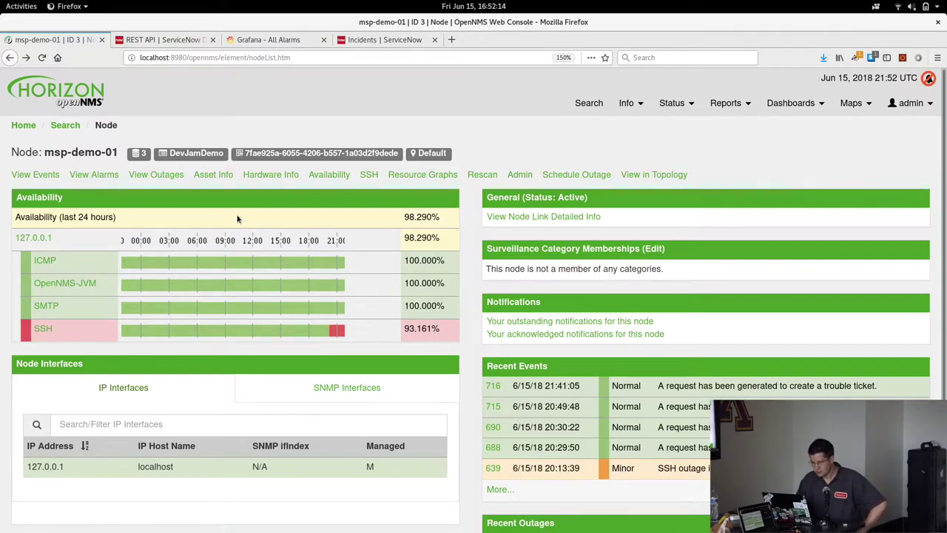
pyautogui.click(107, 180)
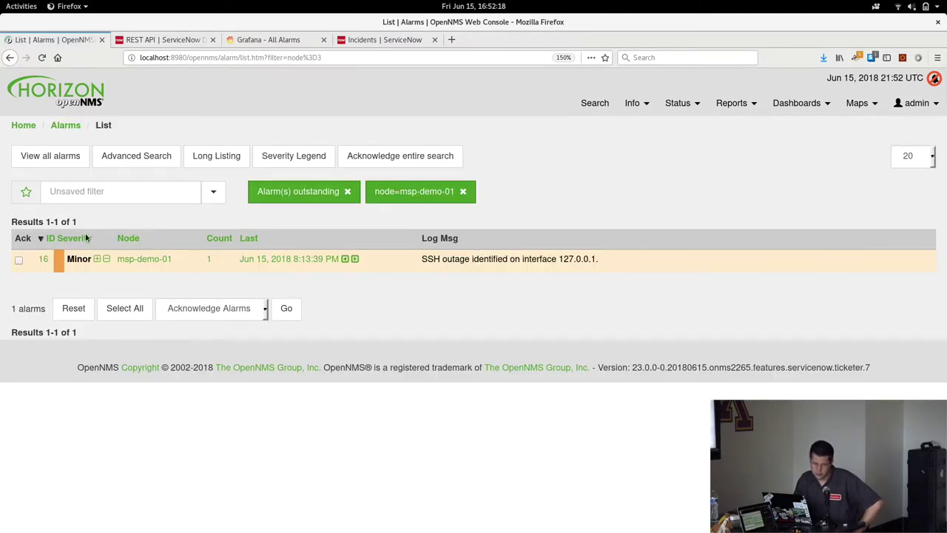
pyautogui.click(43, 259)
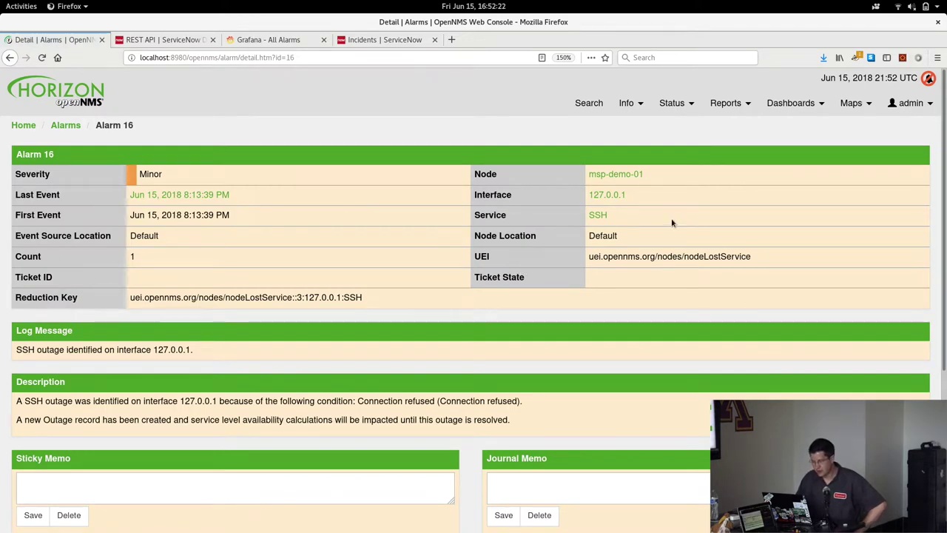
pyautogui.scroll(-3, 672, 219)
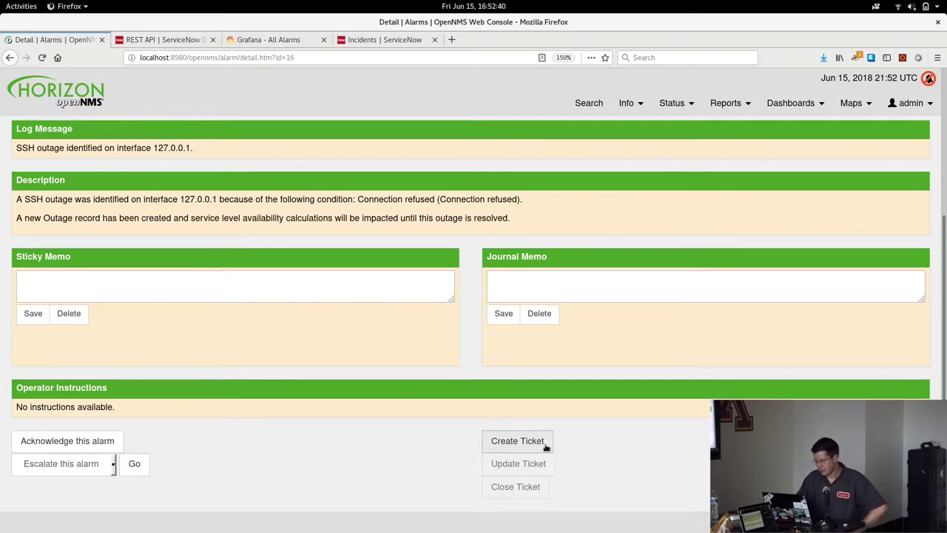
# - Create a ticket for alarm 16, refresh until its state is OPEN, and open INC0010019 in a new tab
pyautogui.click(545, 446)
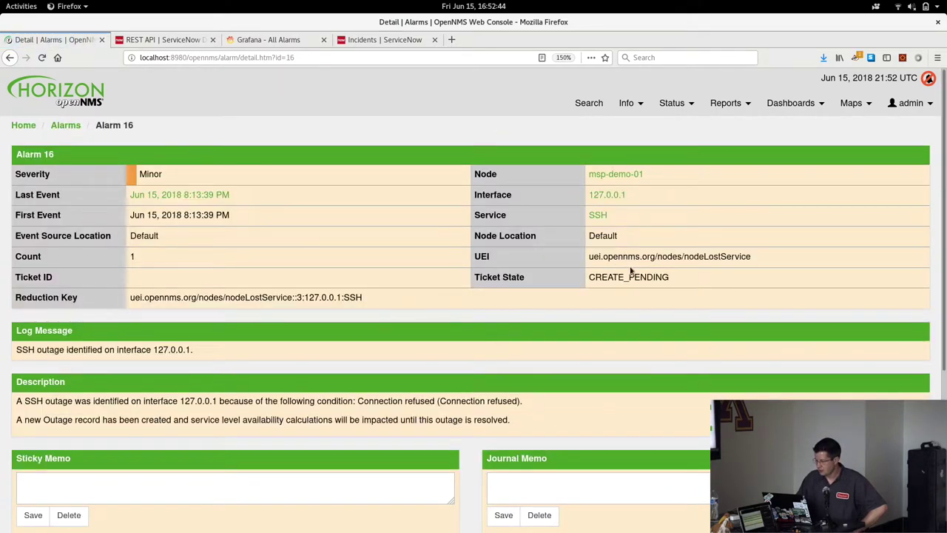
pyautogui.doubleClick(601, 279)
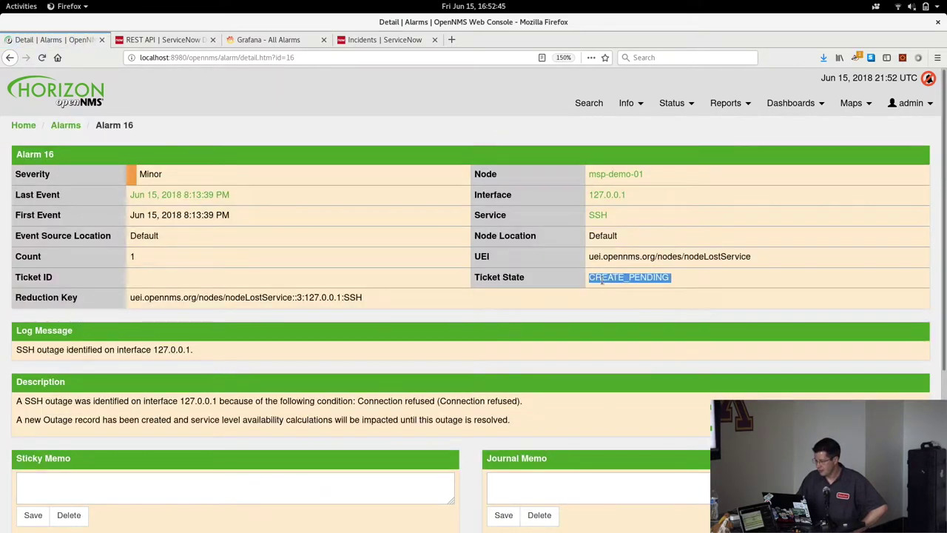
pyautogui.click(673, 278)
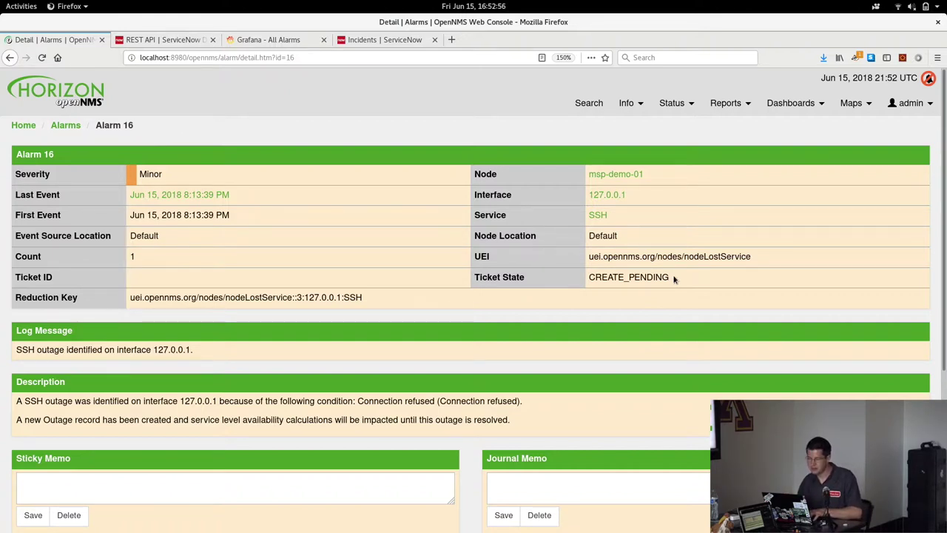
pyautogui.press('F5')
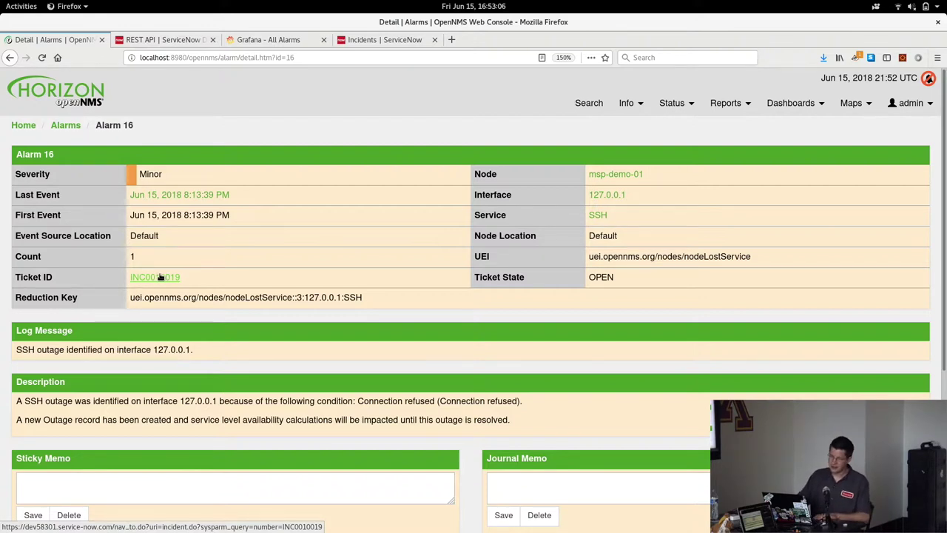
pyautogui.middleClick(161, 278)
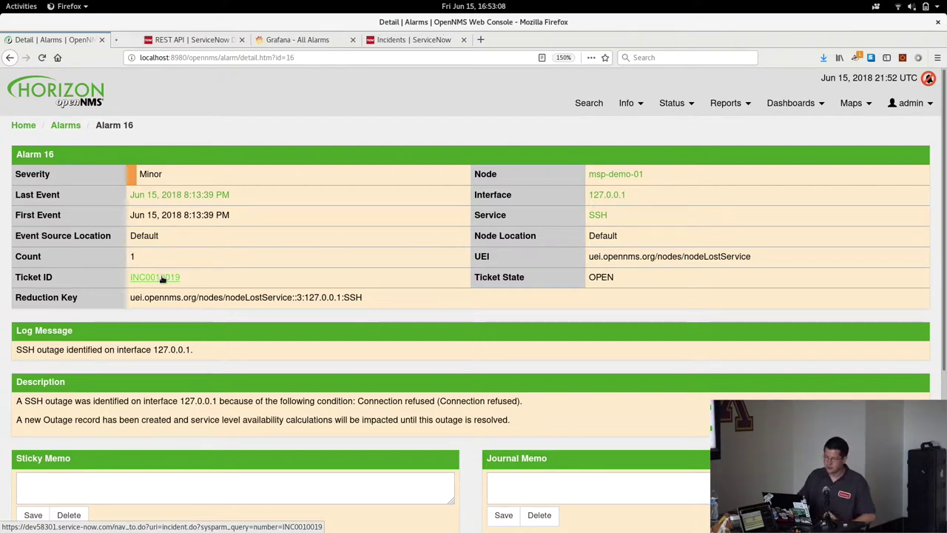
pyautogui.click(148, 40)
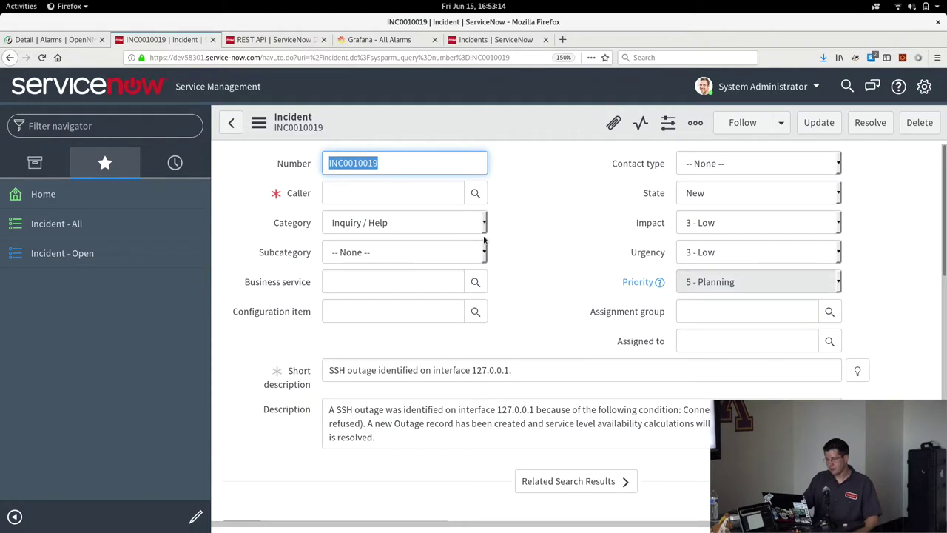
pyautogui.click(567, 374)
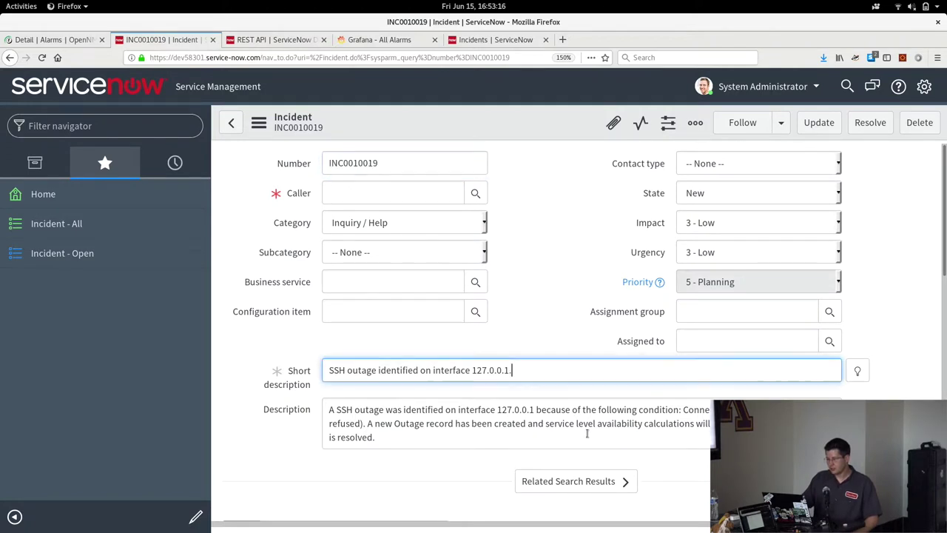
pyautogui.click(589, 437)
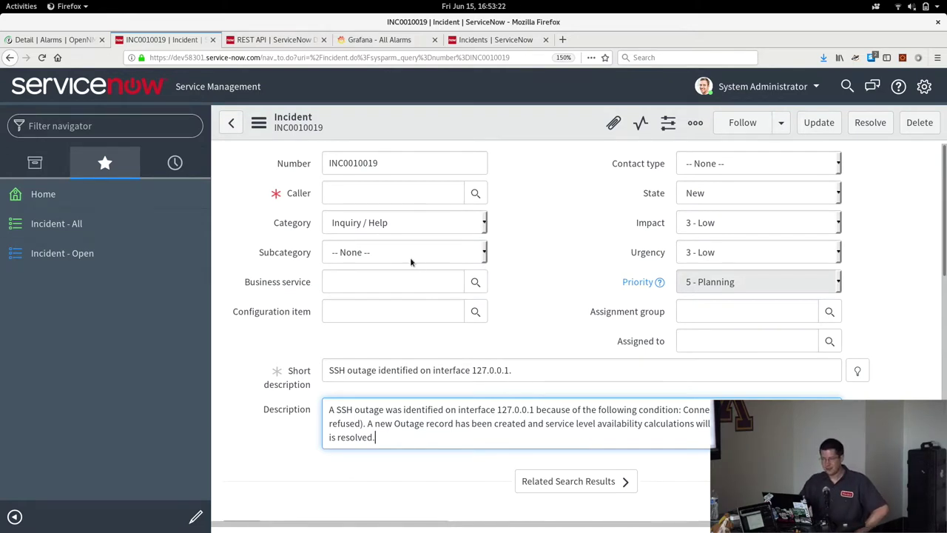
pyautogui.click(360, 191)
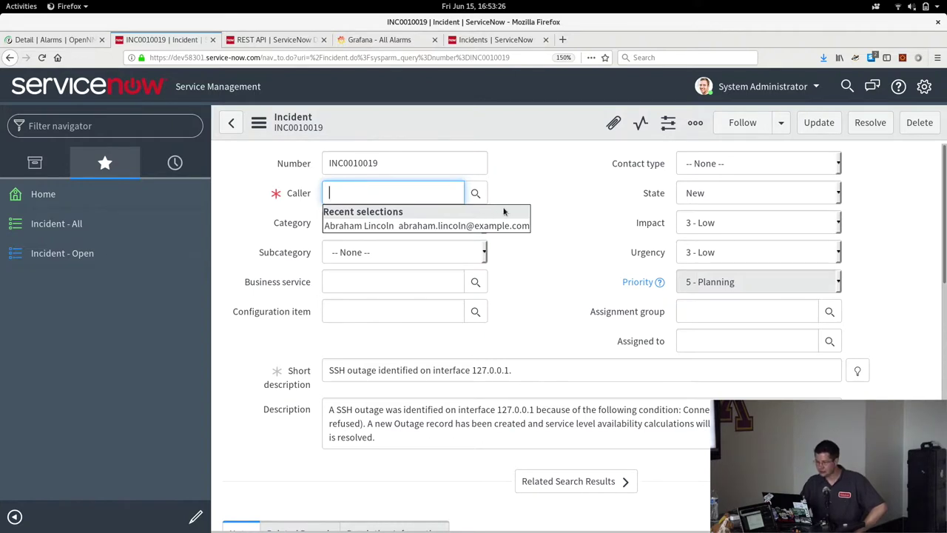
pyautogui.click(355, 319)
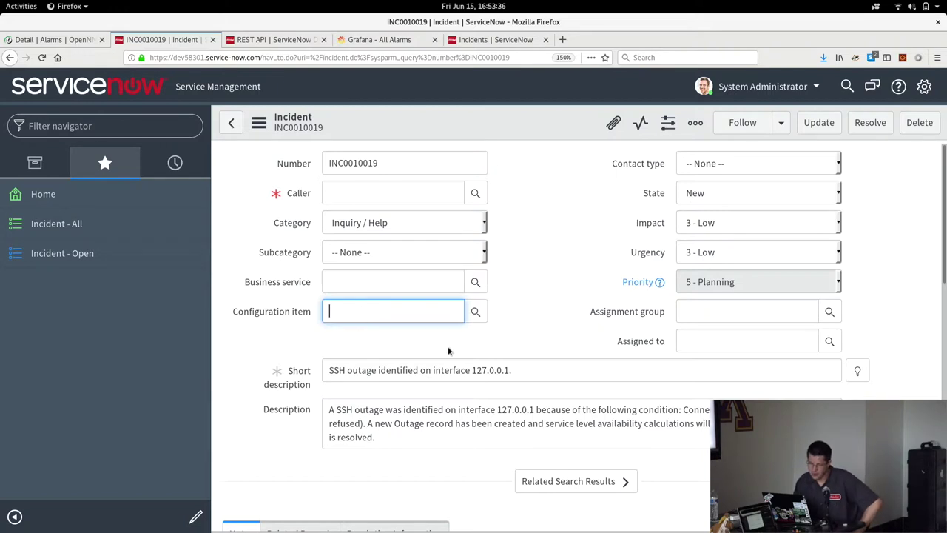
pyautogui.click(419, 164)
pyautogui.click(529, 194)
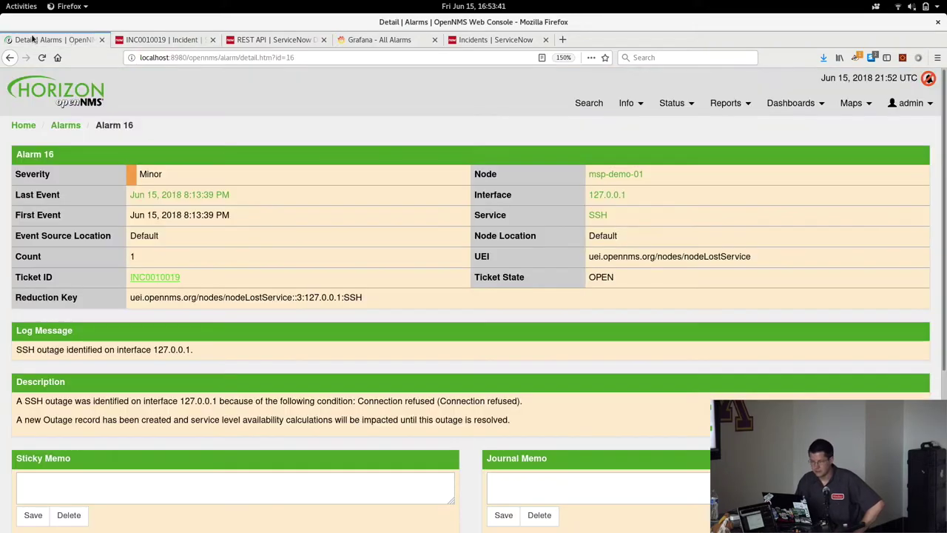
pyautogui.click(64, 41)
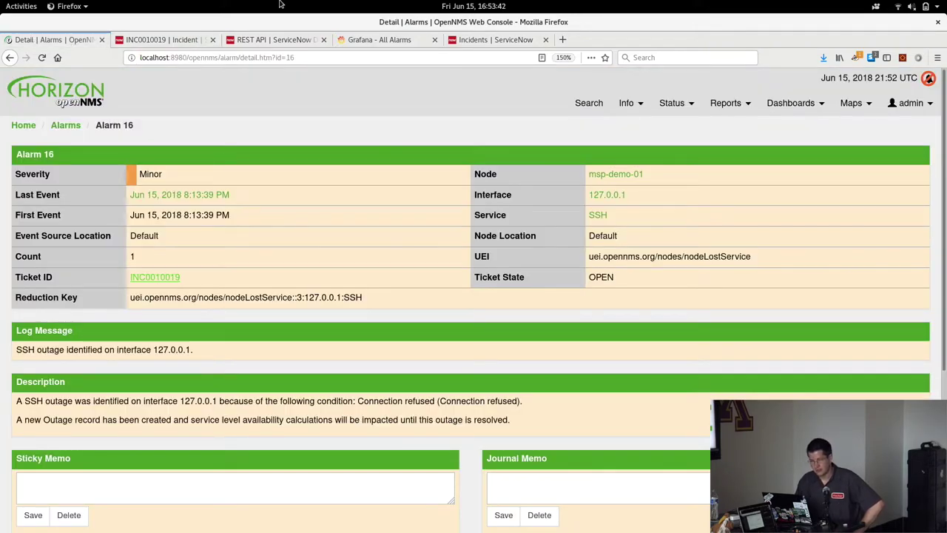
# - Scroll the ServiceNow Table API reference down to the POST /now/table parameters
pyautogui.click(176, 42)
pyautogui.click(256, 41)
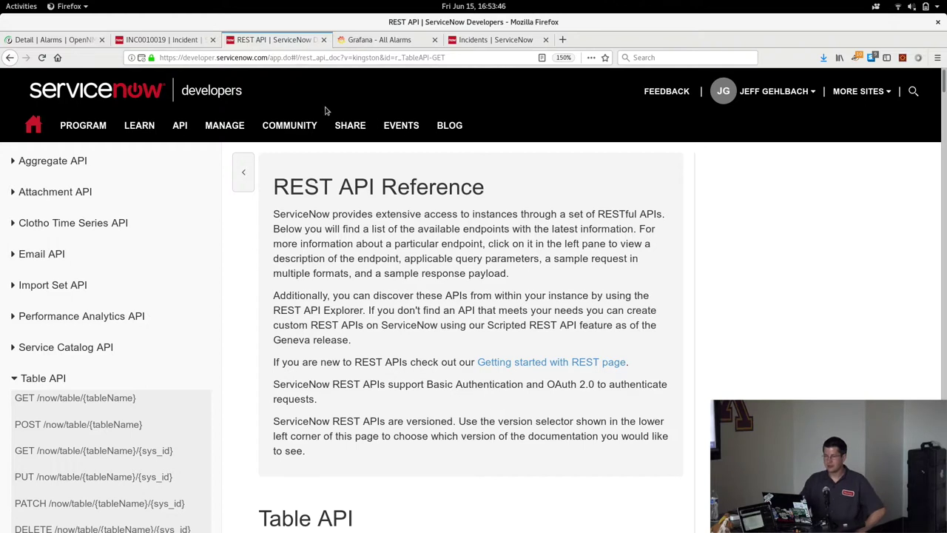
pyautogui.moveTo(345, 120)
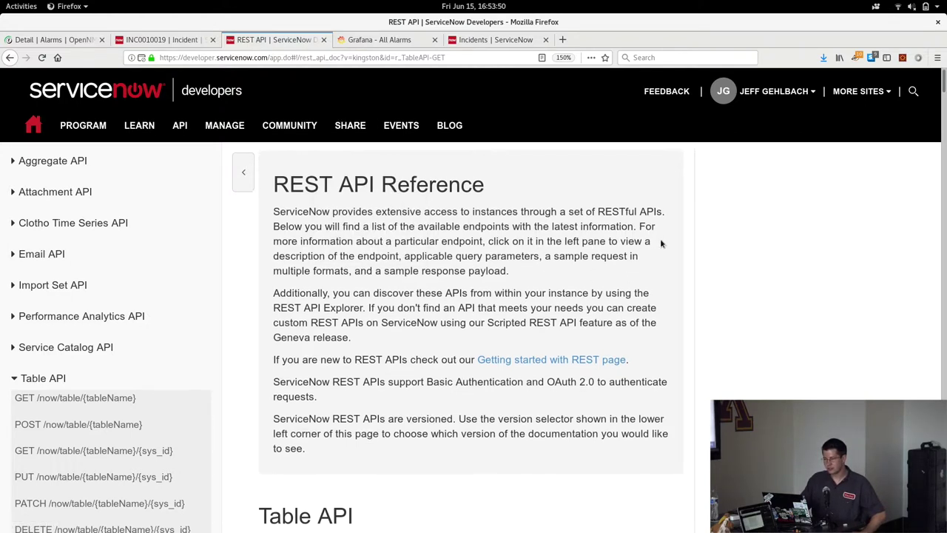
pyautogui.scroll(-3, 662, 243)
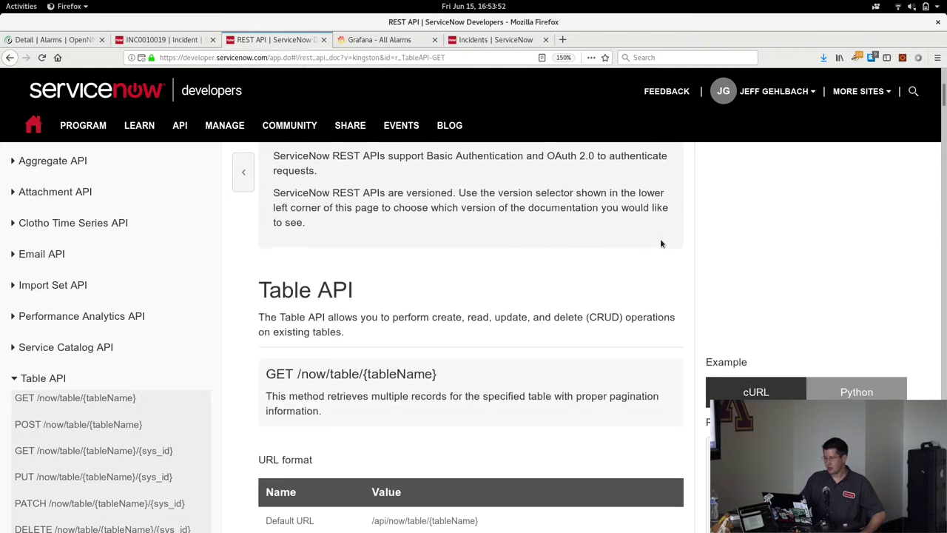
pyautogui.scroll(-8, 661, 242)
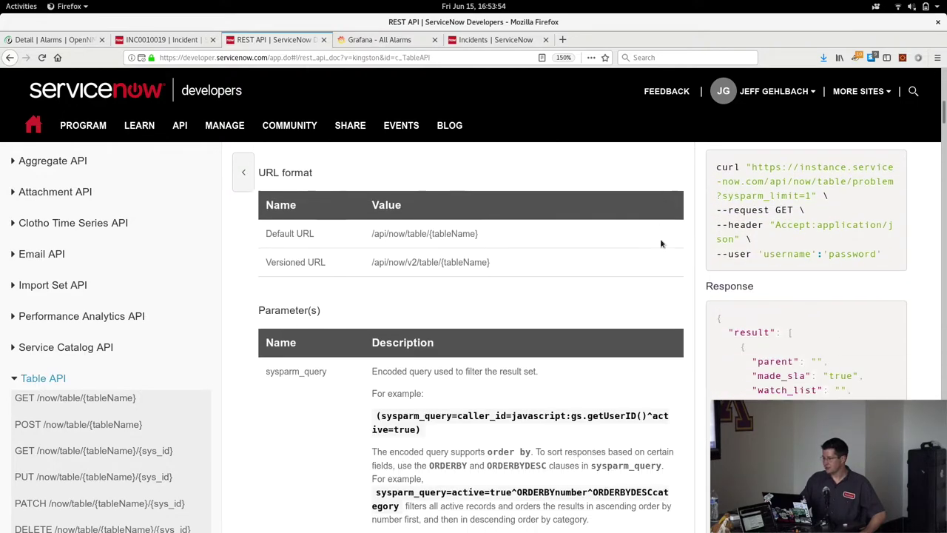
pyautogui.scroll(-15, 661, 243)
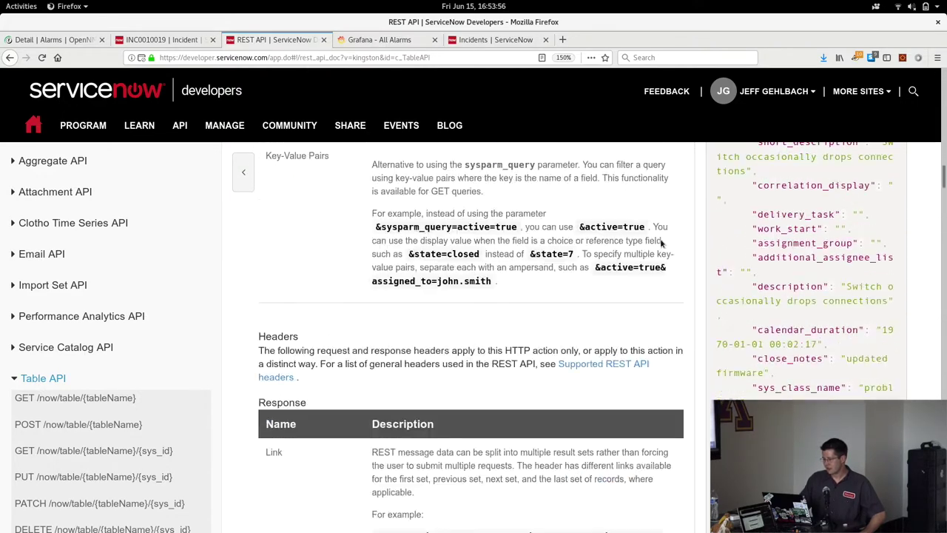
pyautogui.scroll(-10, 662, 243)
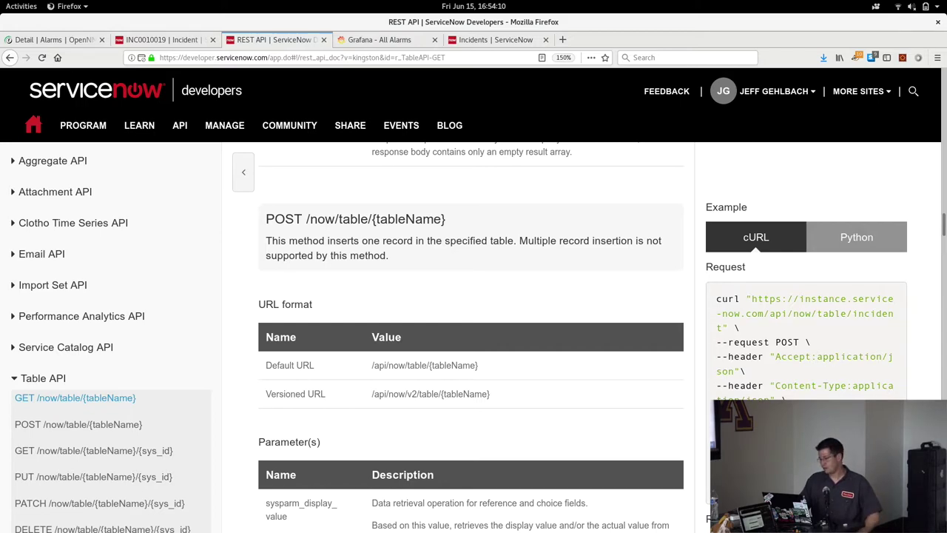
pyautogui.scroll(-10, 806, 332)
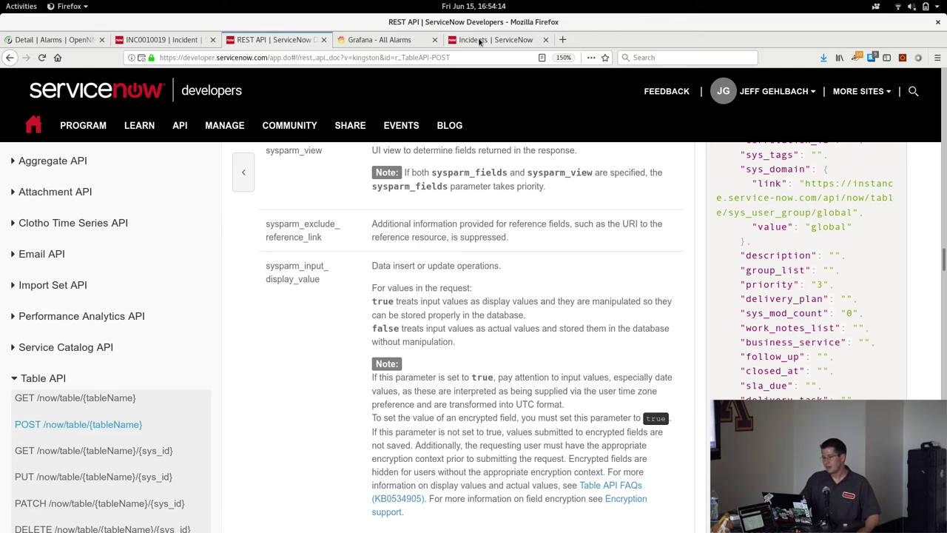
pyautogui.click(360, 41)
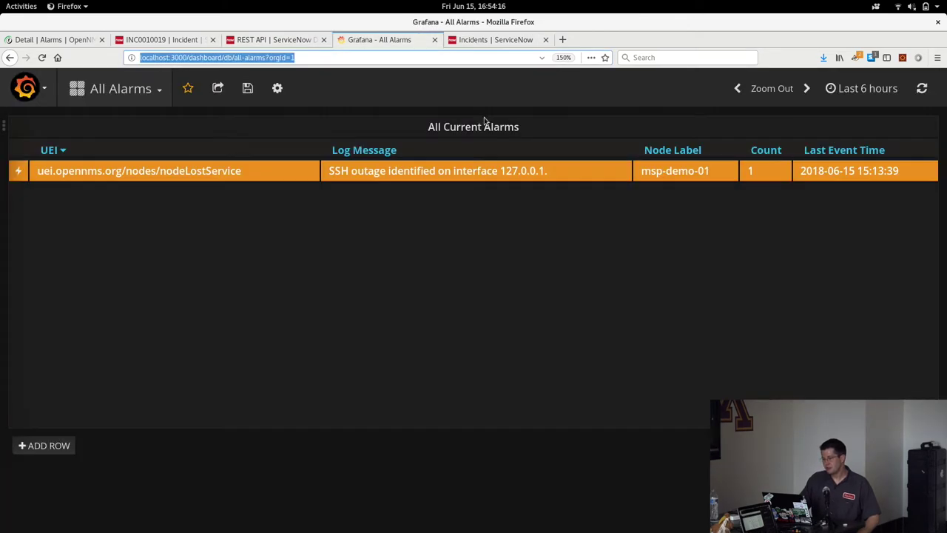
# - Check the msp-demo-01 SSH alarm's Ticketing details in Grafana and view incident INC0010019 in ServiceNow
pyautogui.click(930, 100)
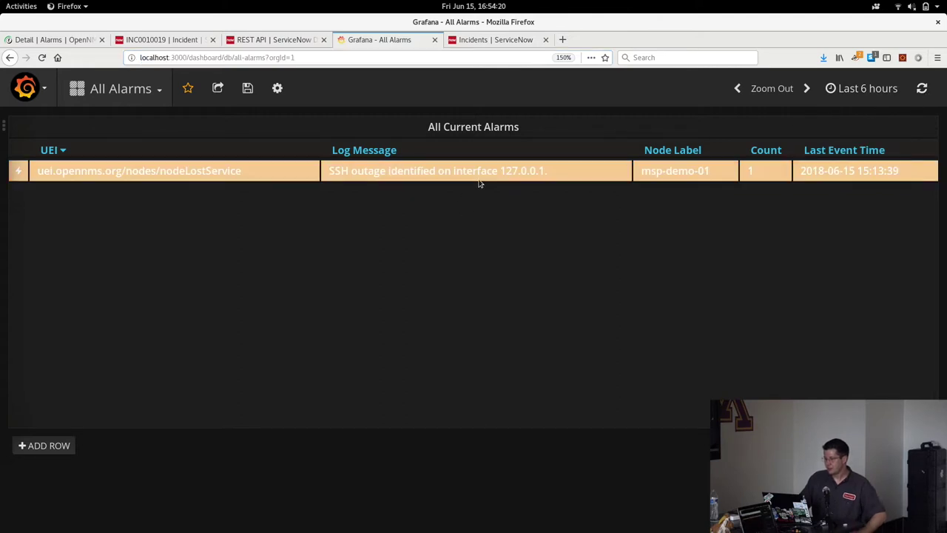
pyautogui.doubleClick(570, 175)
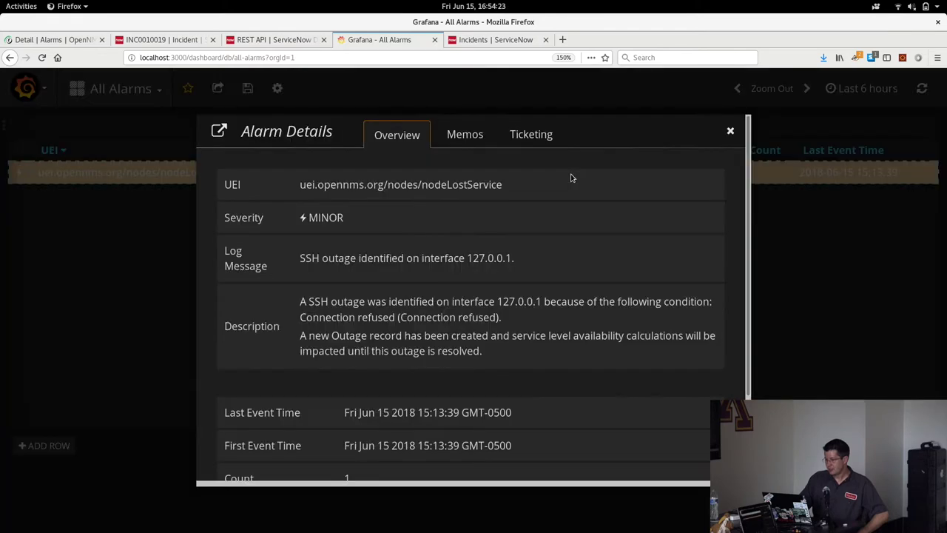
pyautogui.click(510, 138)
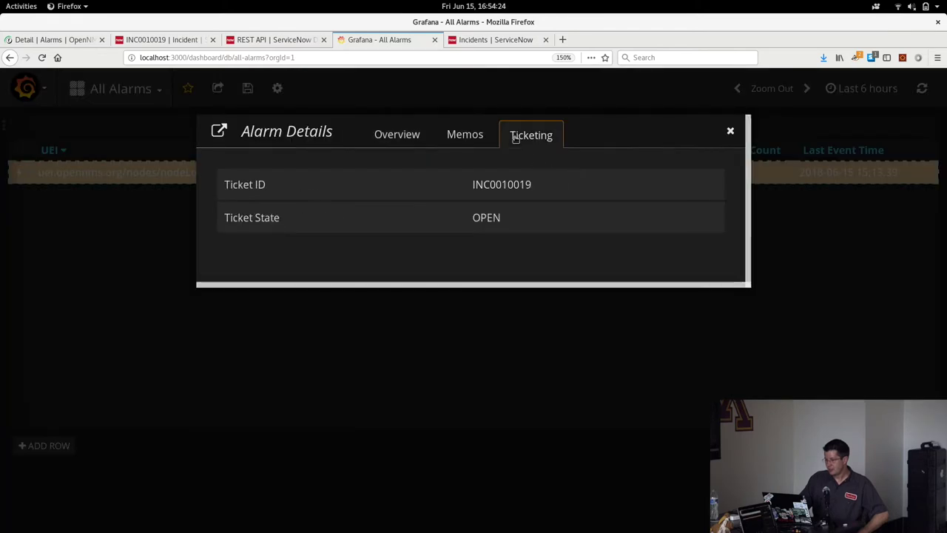
pyautogui.middleClick(516, 190)
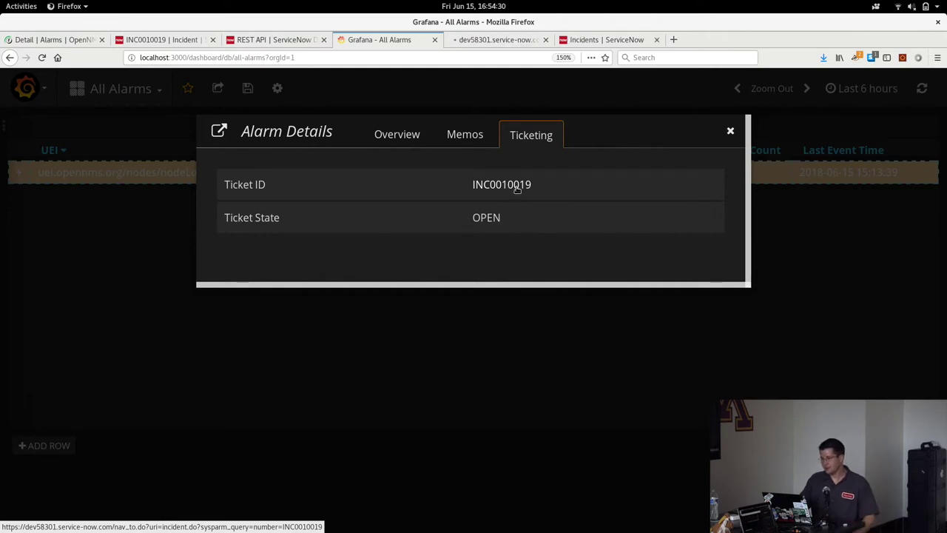
pyautogui.click(500, 39)
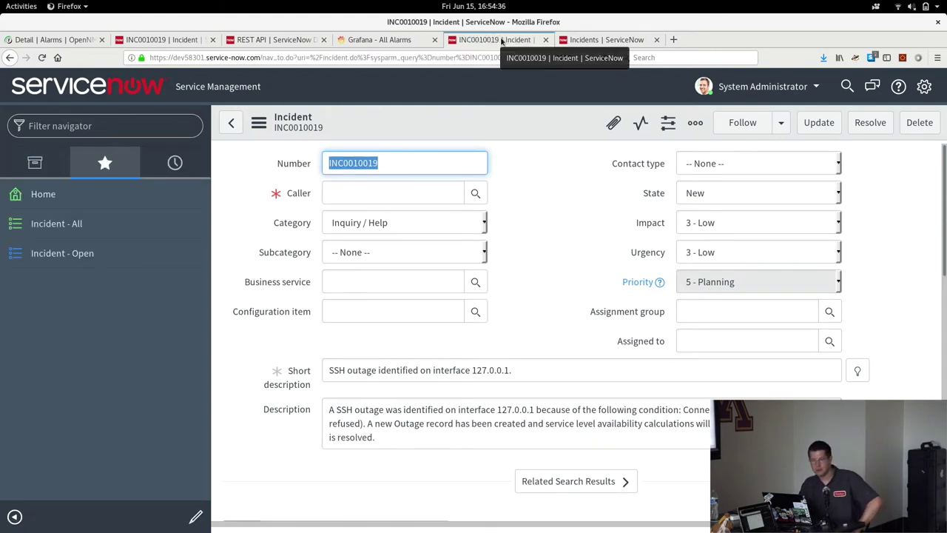
pyautogui.click(545, 40)
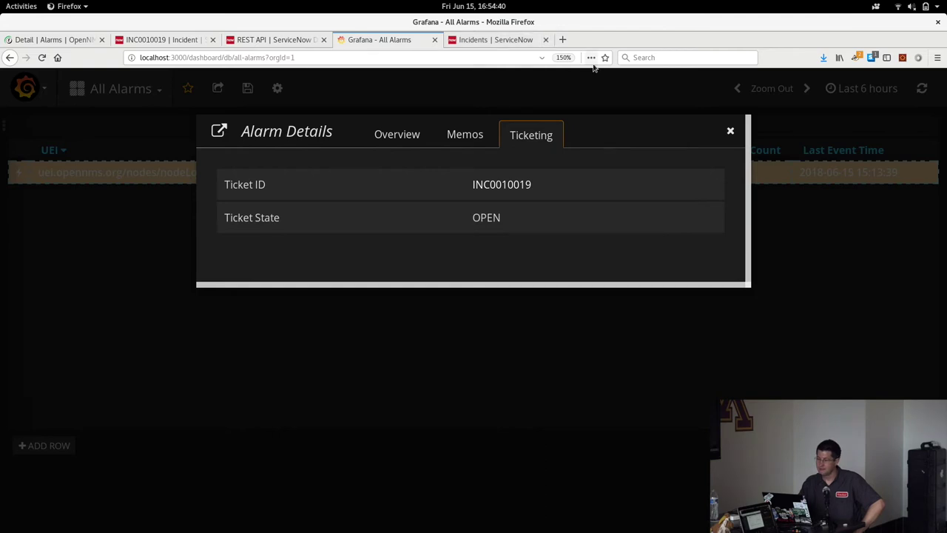
pyautogui.click(731, 132)
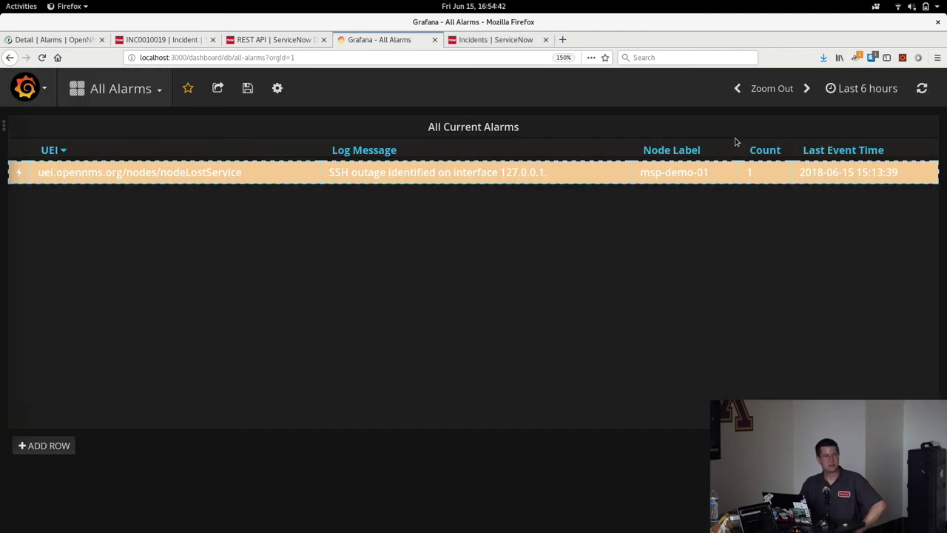